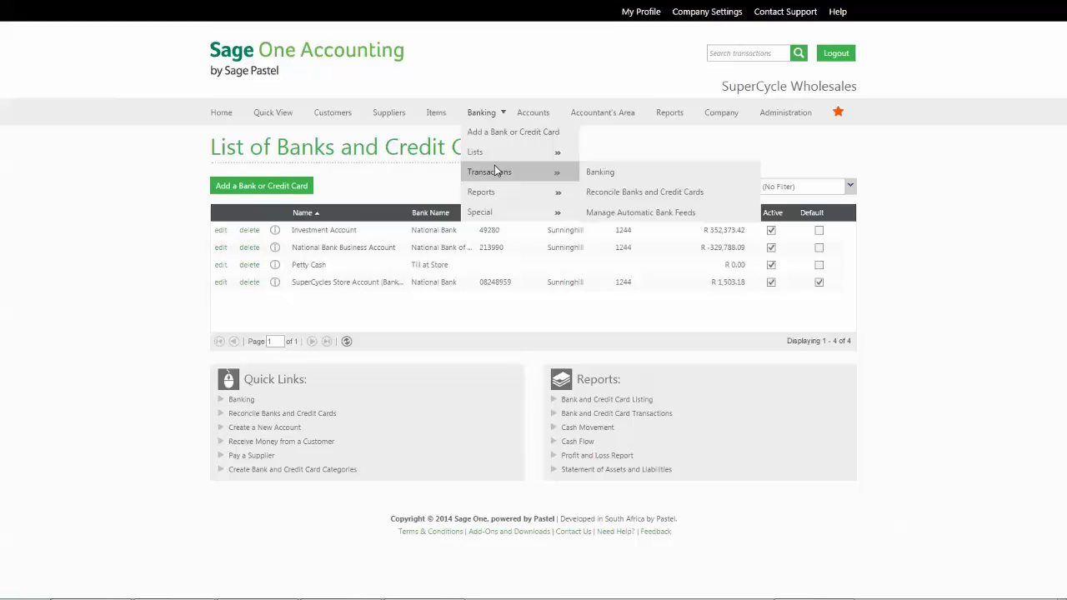
Step: Open the Banking transactions page for the SuperCycles Store Account
left_click(599, 174)
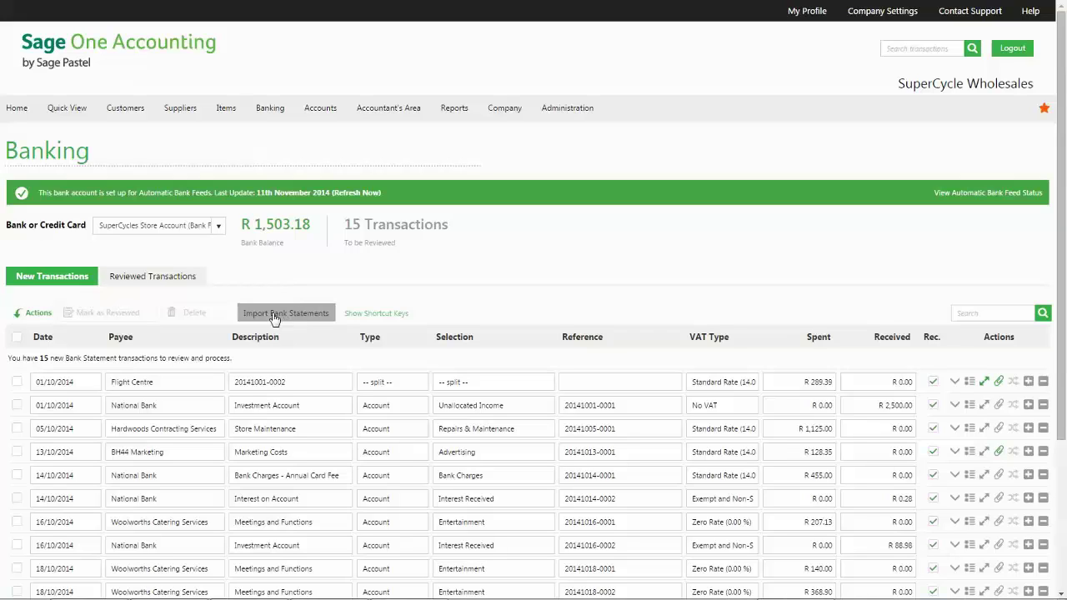
Step: Refresh the store account's bank feed and check its status, bringing 17 transactions to review
left_click(345, 197)
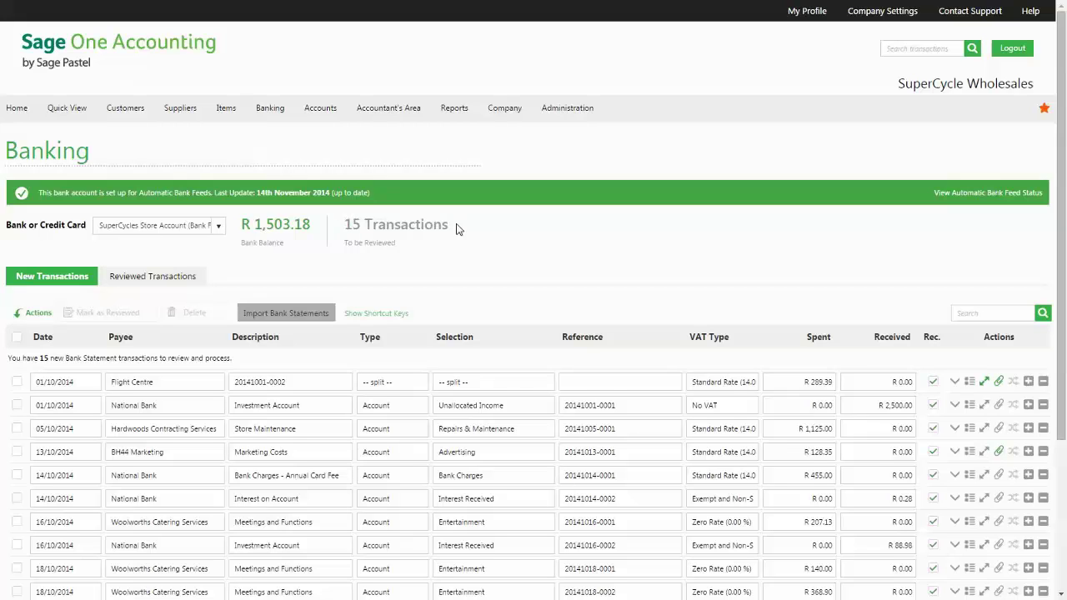
scroll(457, 234, "down", 2)
scroll(455, 246, "down", 1)
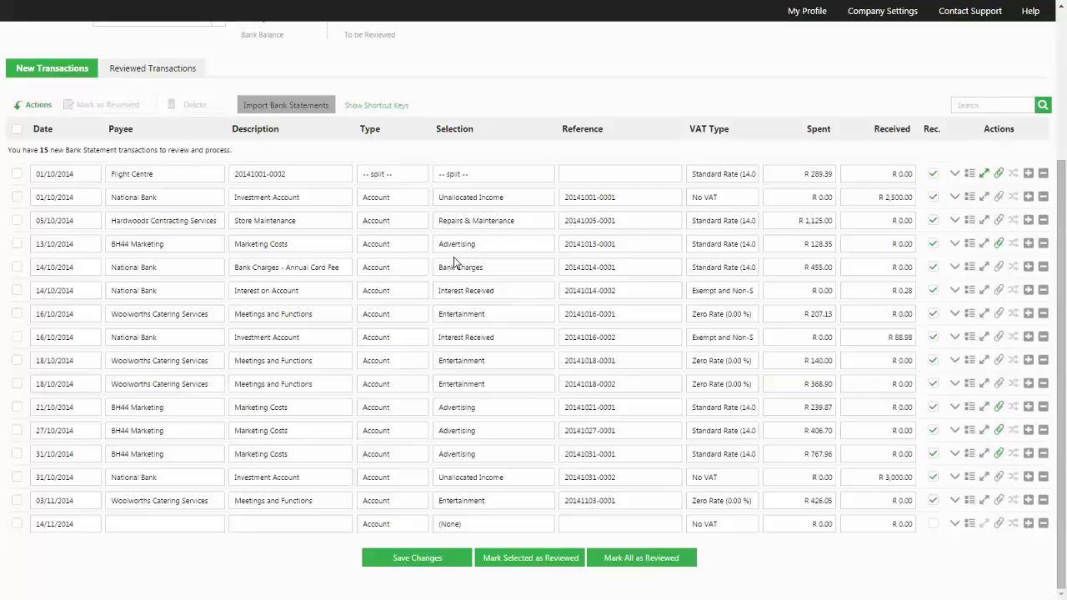
scroll(453, 257, "up", 3)
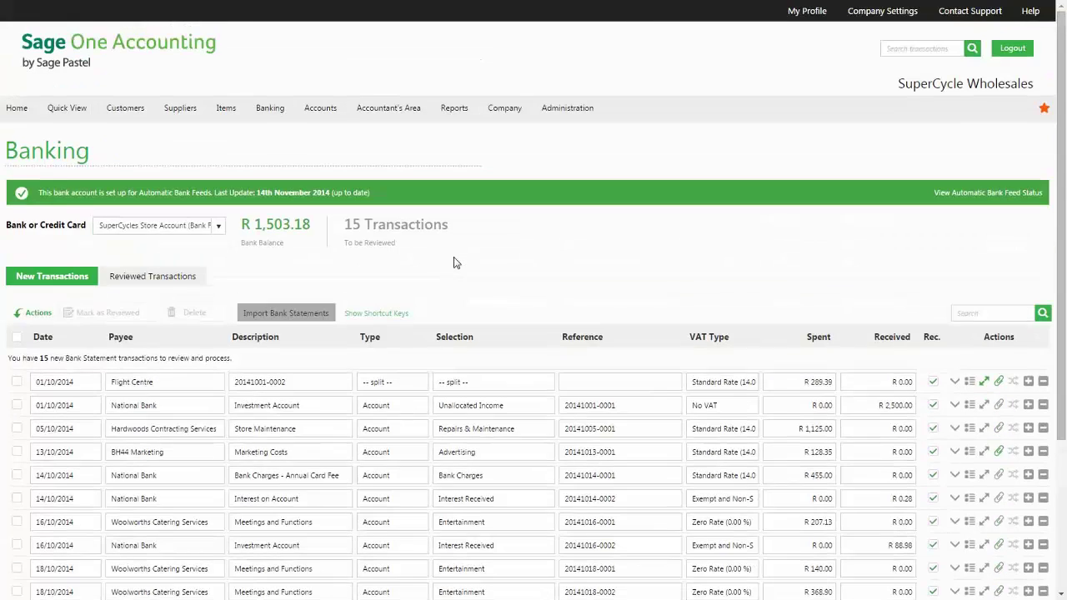
left_click(948, 197)
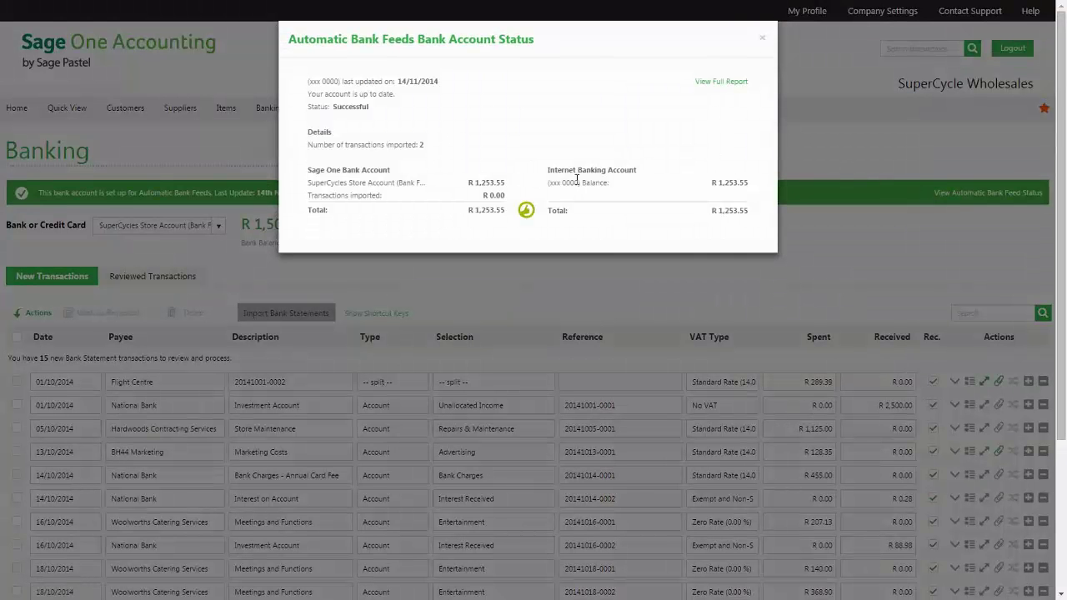
left_click(763, 38)
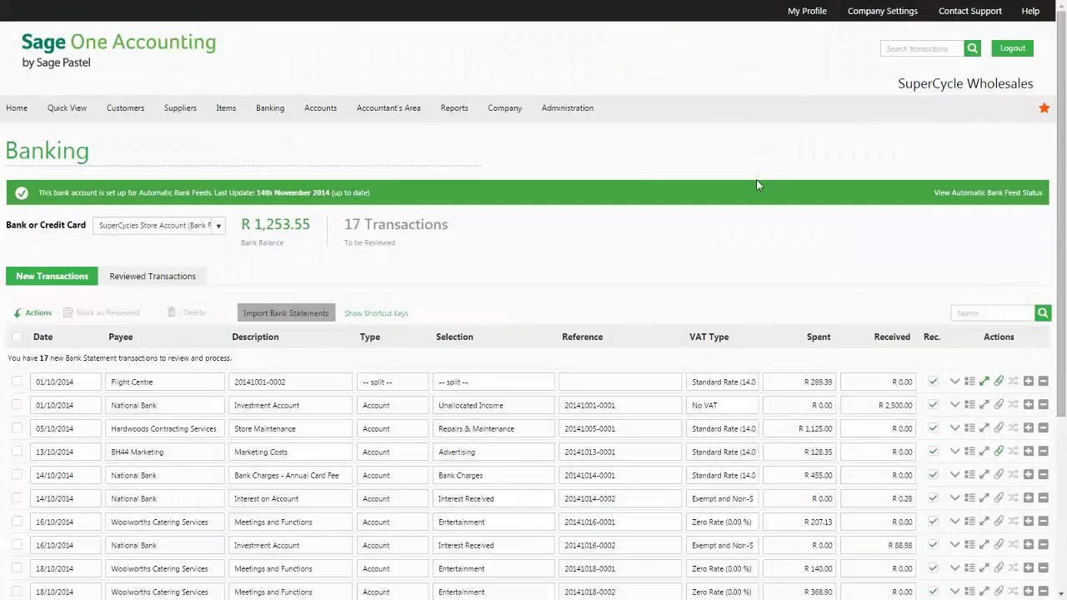
Step: Switch to National Bank Business Account and add an MTN Phone Bill row spending R 699
left_click(216, 228)
left_click(185, 287)
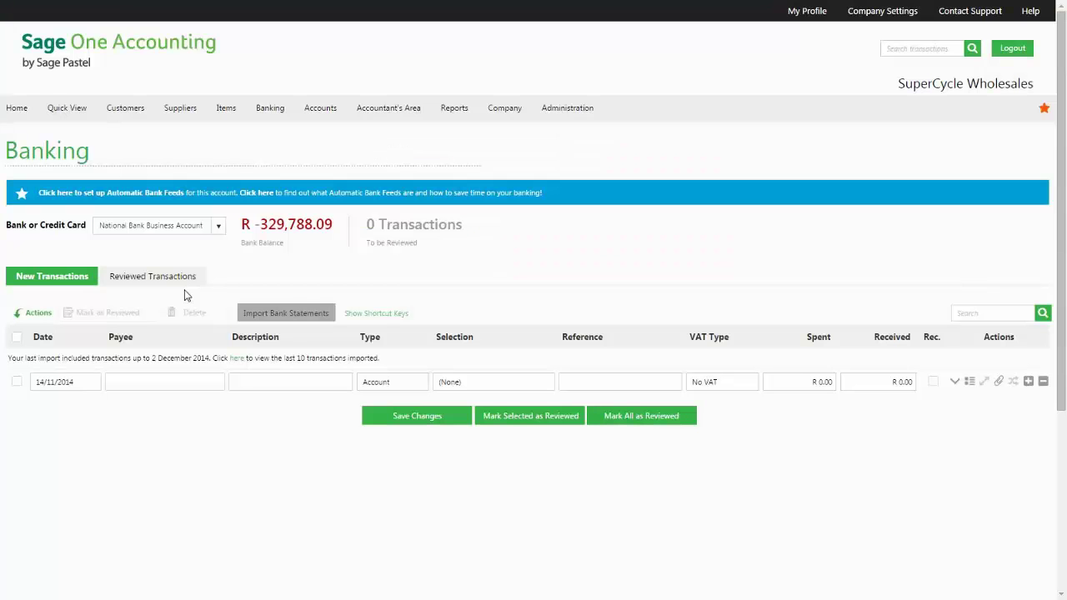
left_click(149, 385)
type("MT")
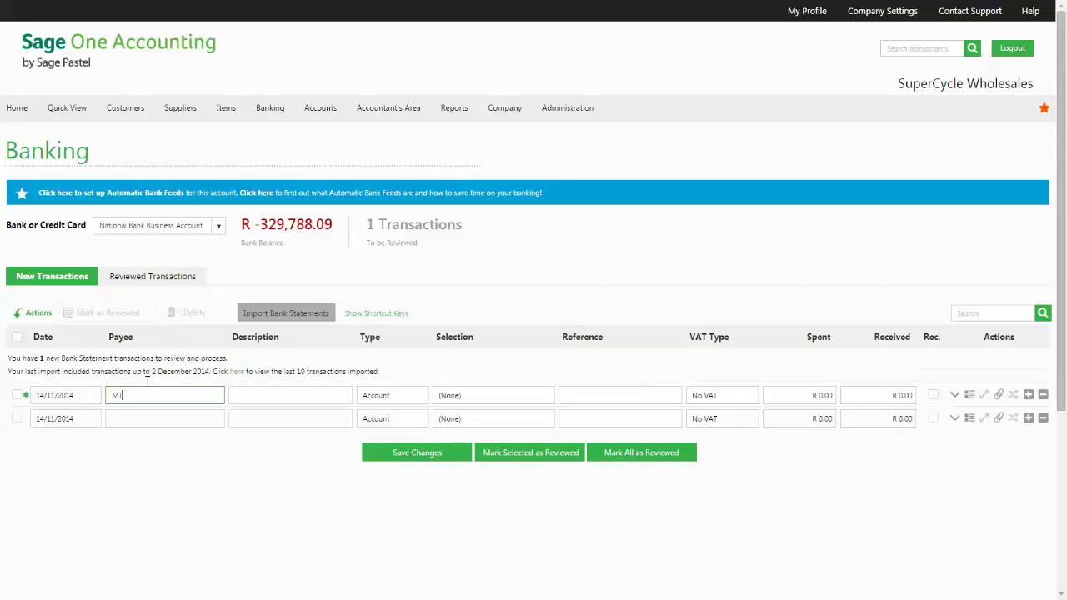
type("N")
key("Tab")
type("Phone Bil")
key("Tab")
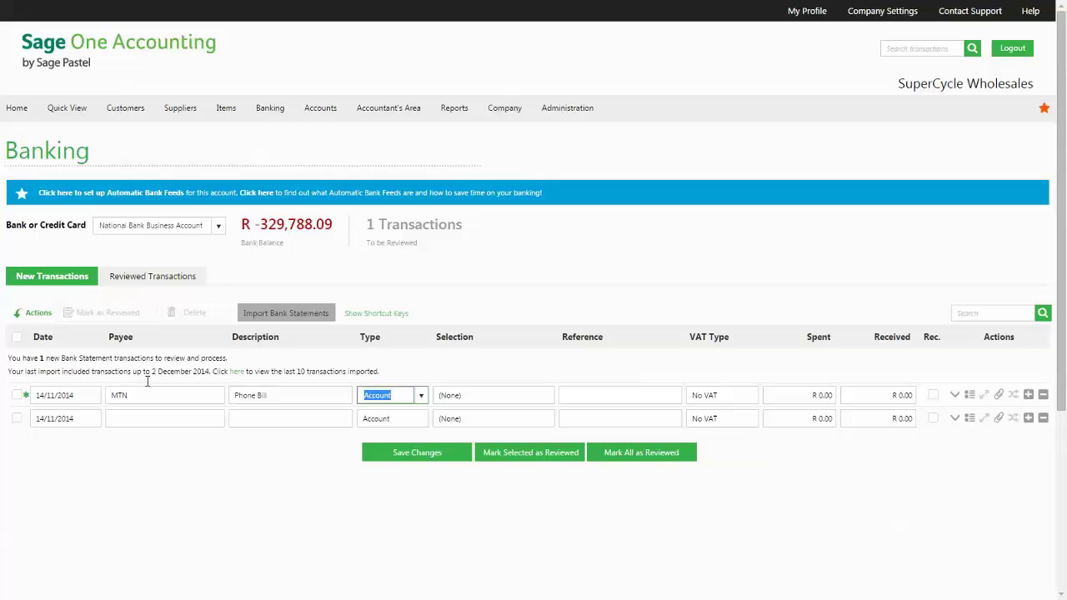
key("Tab")
type("Tele")
key("Tab")
type("Phone Bill")
key("Tab")
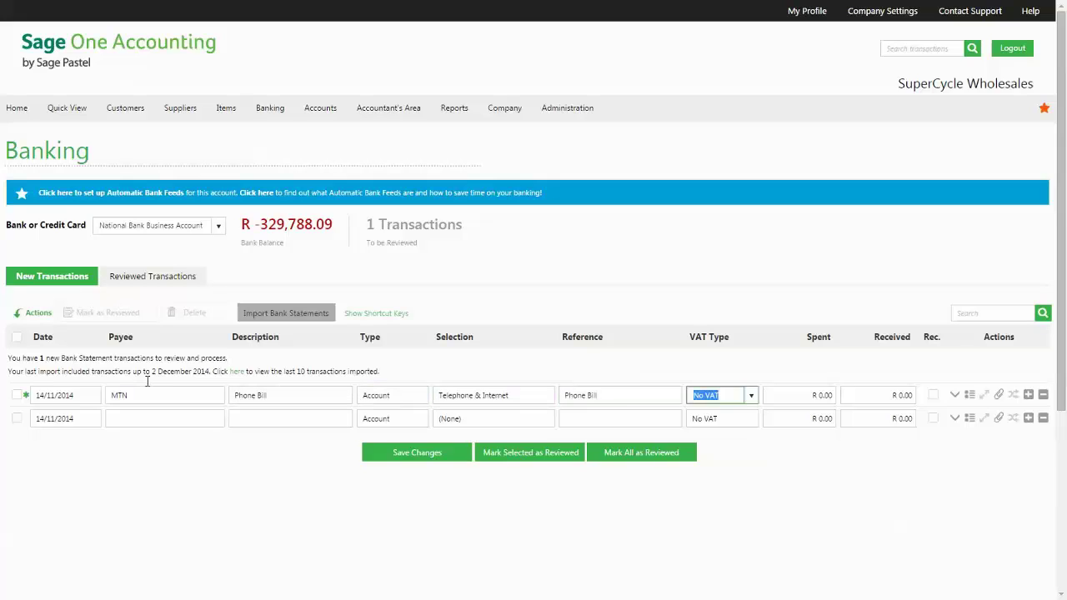
key("Tab")
type("699")
key("Tab")
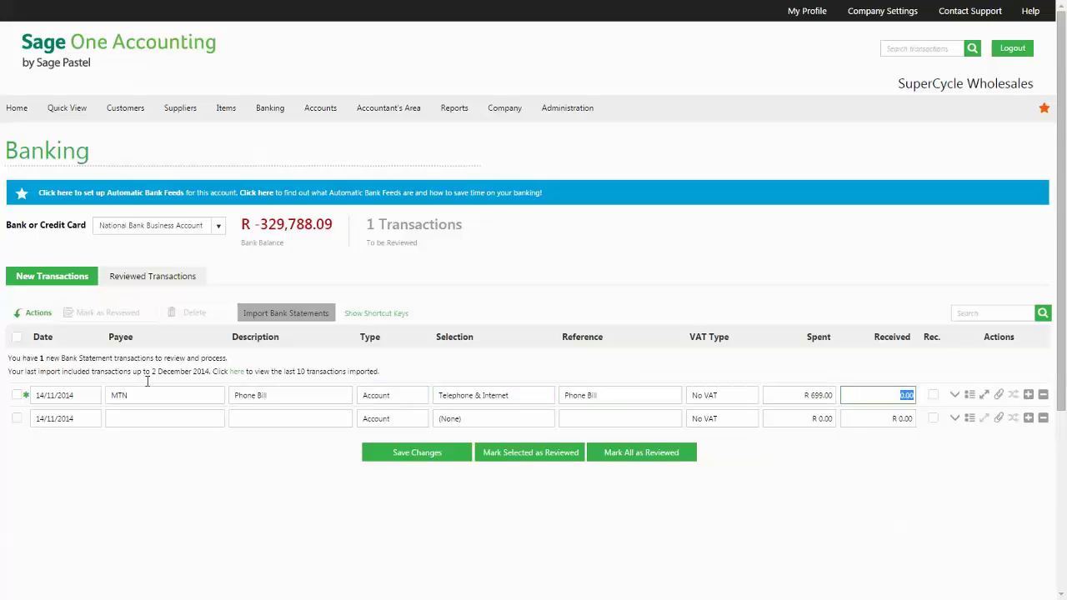
key("Tab")
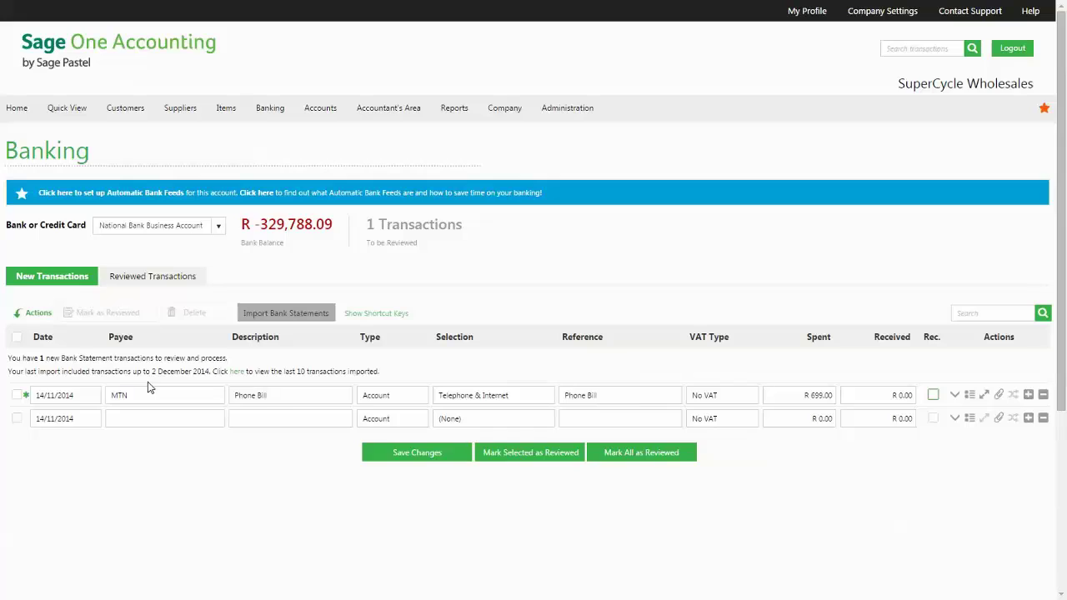
key("Tab")
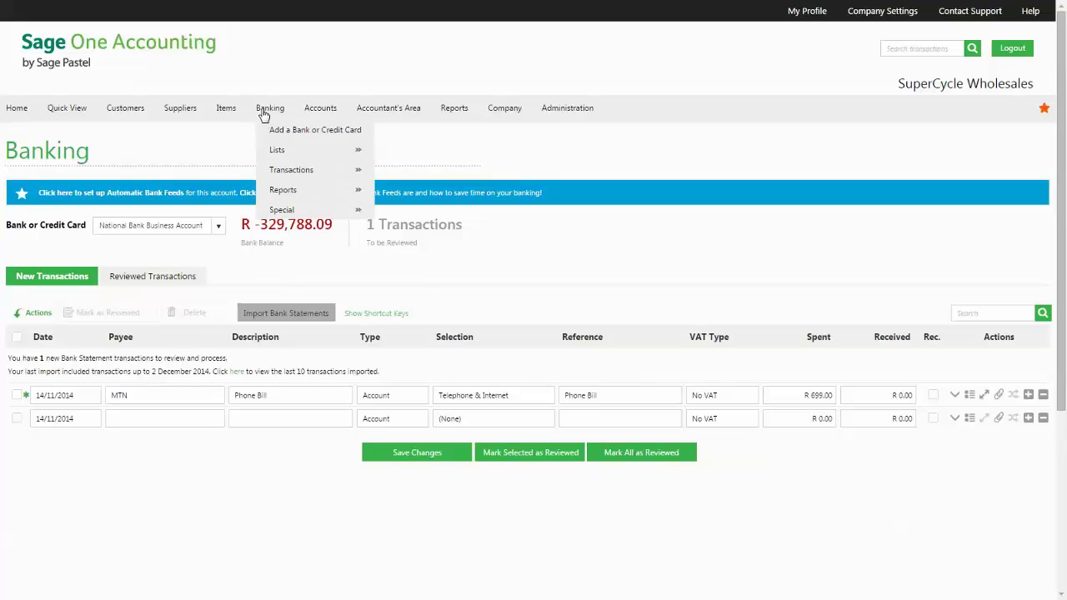
mouse_move(315, 150)
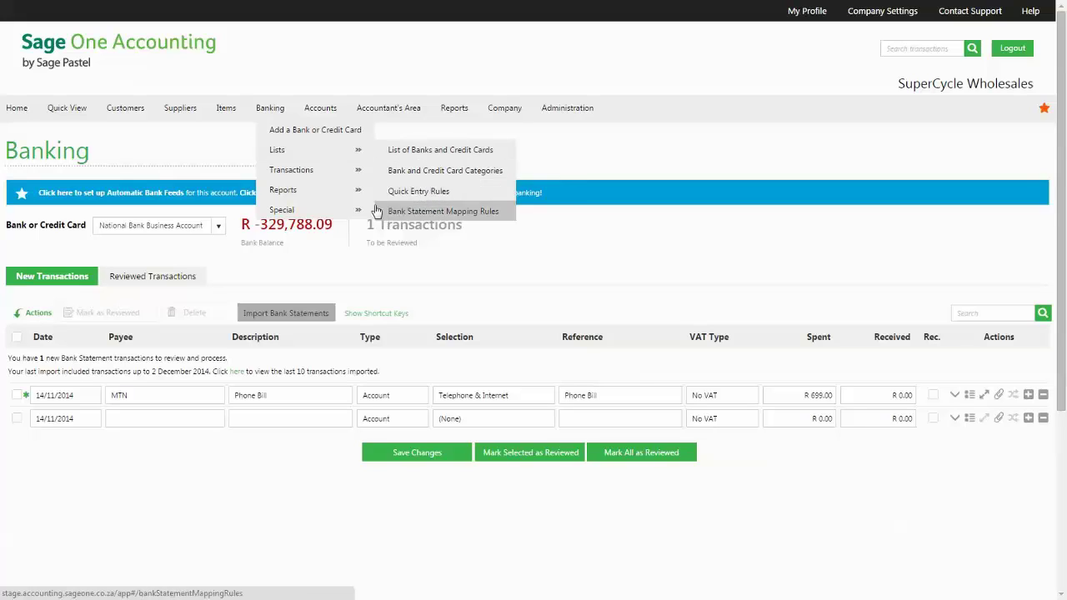
Step: Add a Telkom row with reference 'October Bill' spending R 550
left_click(128, 423)
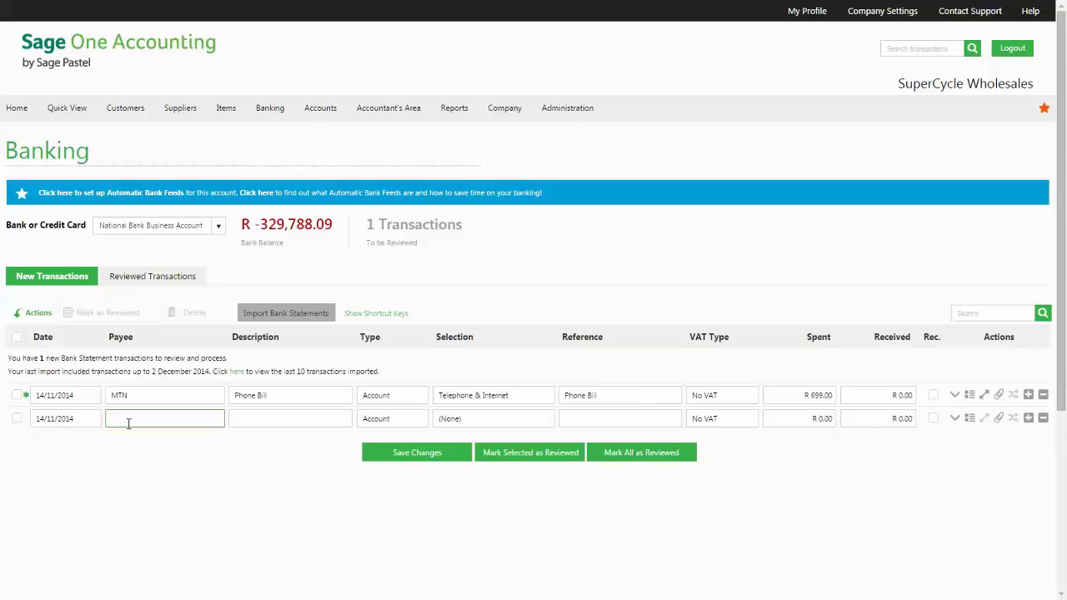
type("telkom")
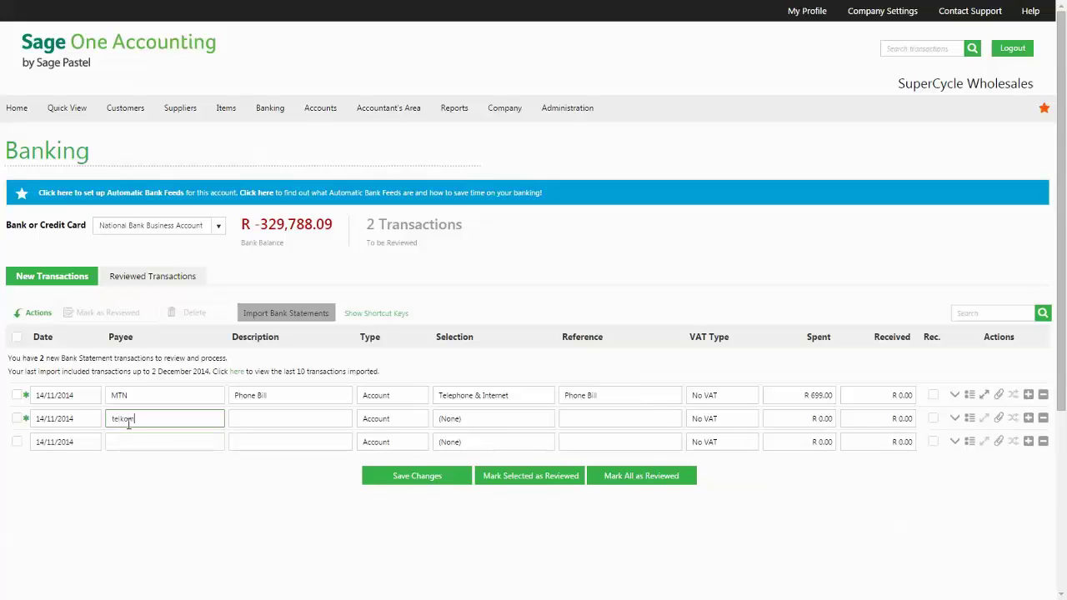
key("Tab")
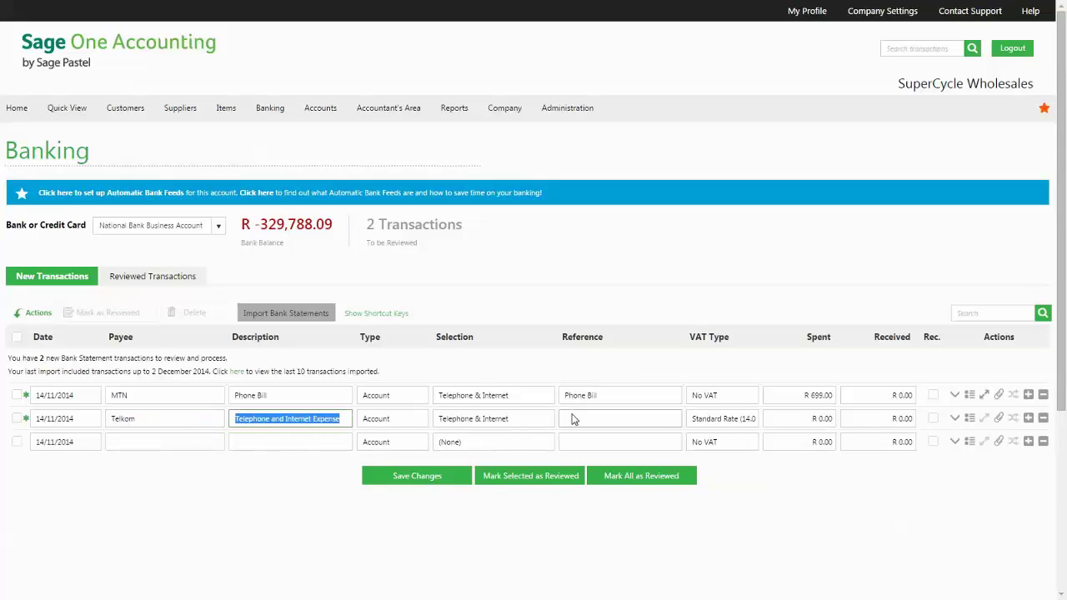
left_click(572, 419)
type("October Bill")
key("Tab")
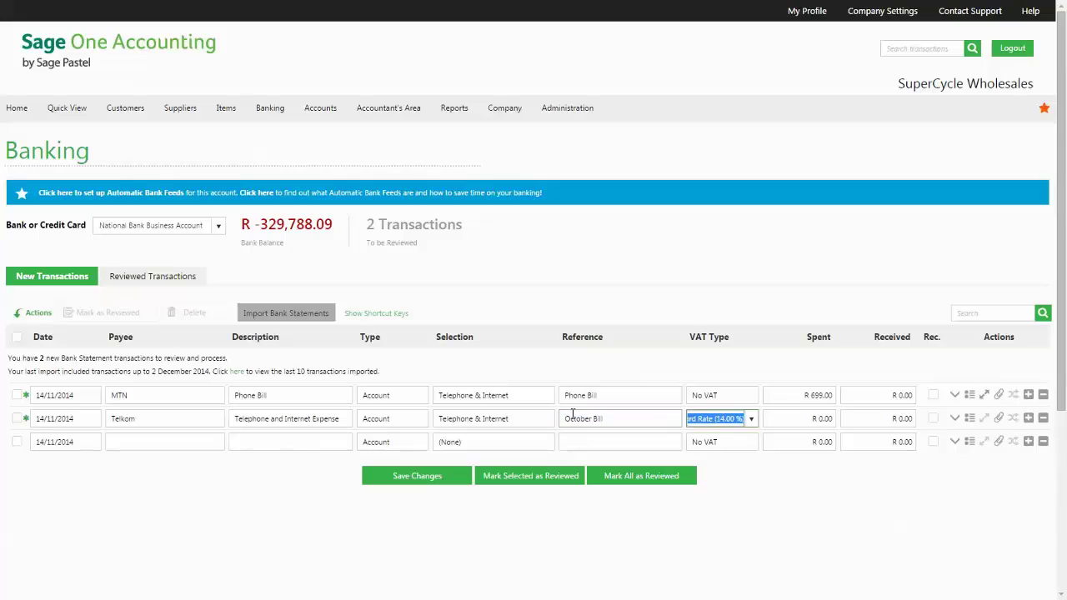
key("Tab")
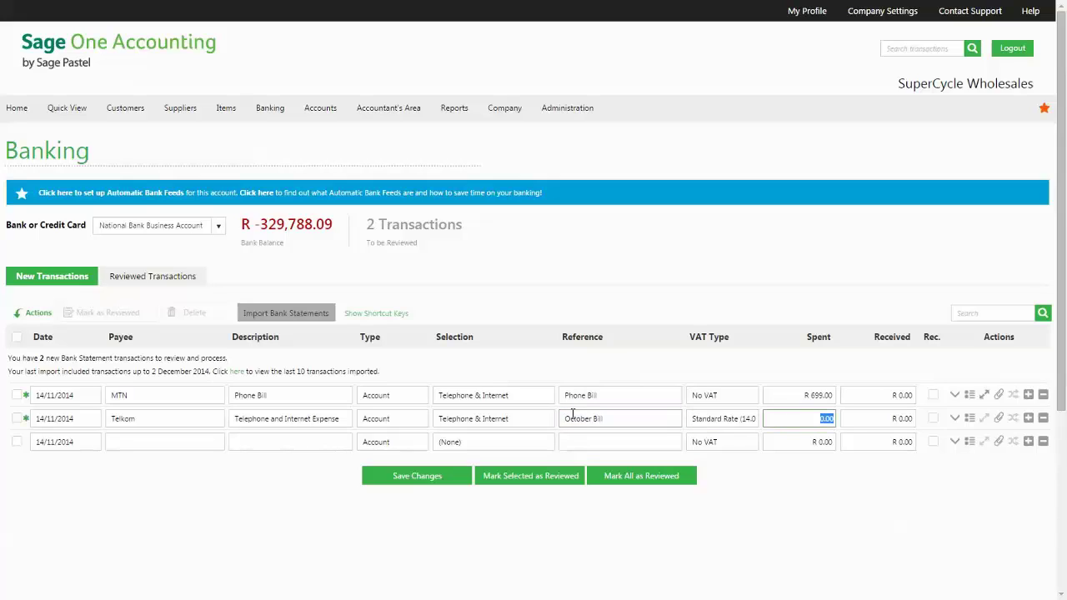
type("550")
key("Tab")
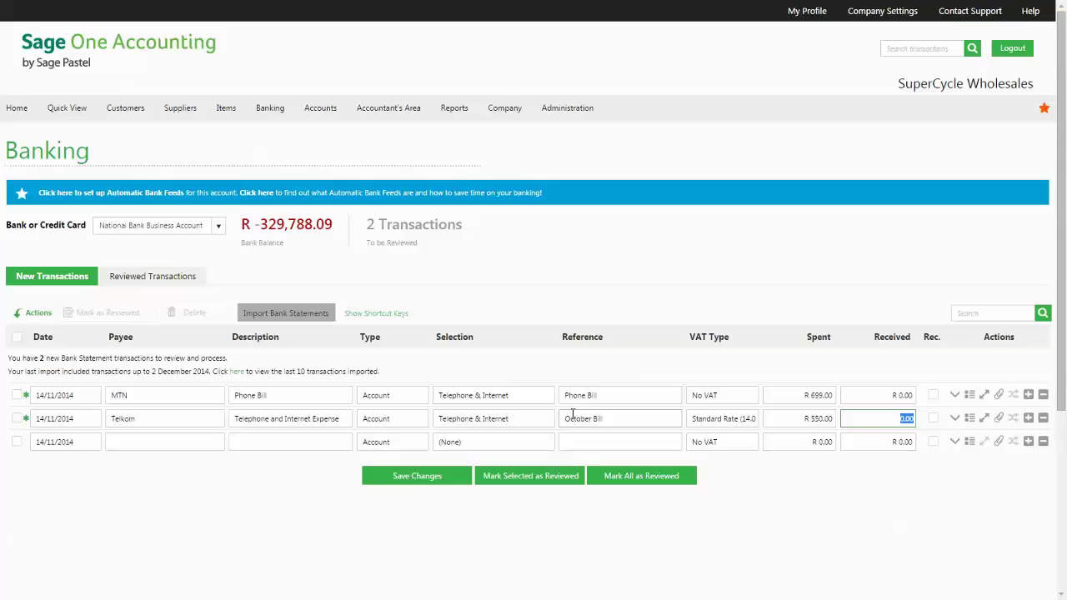
key("Tab")
Step: Import the National Bank November transactions CSV statement file
left_click(286, 313)
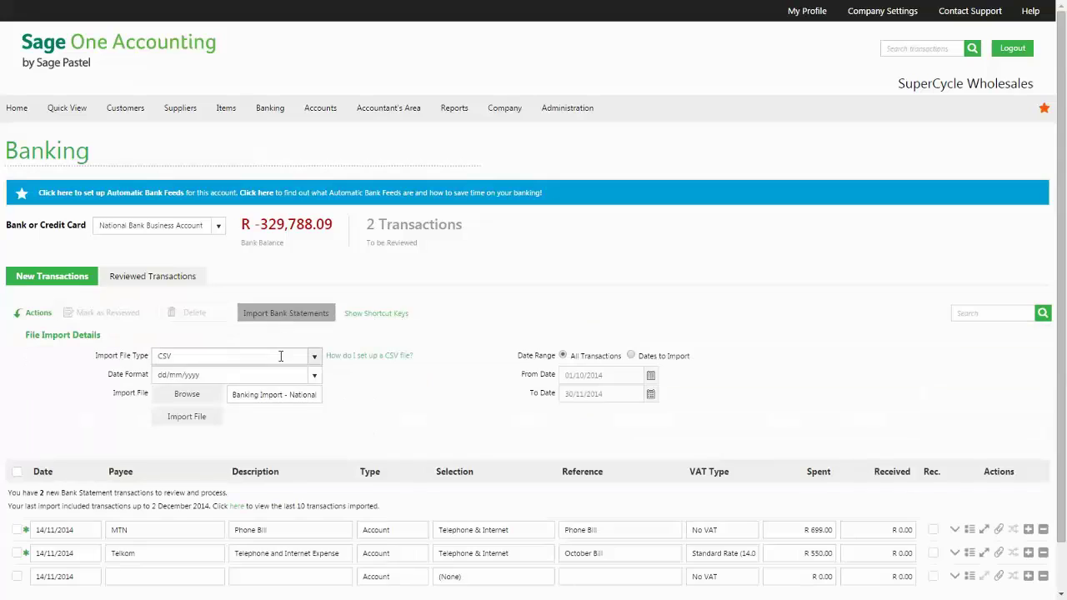
left_click(315, 357)
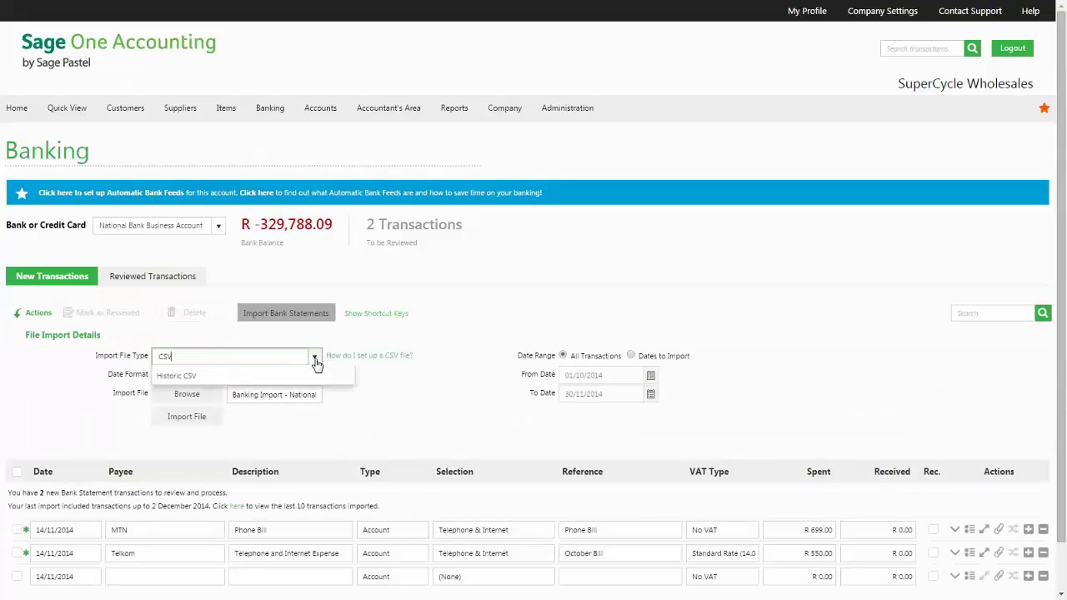
left_click(204, 399)
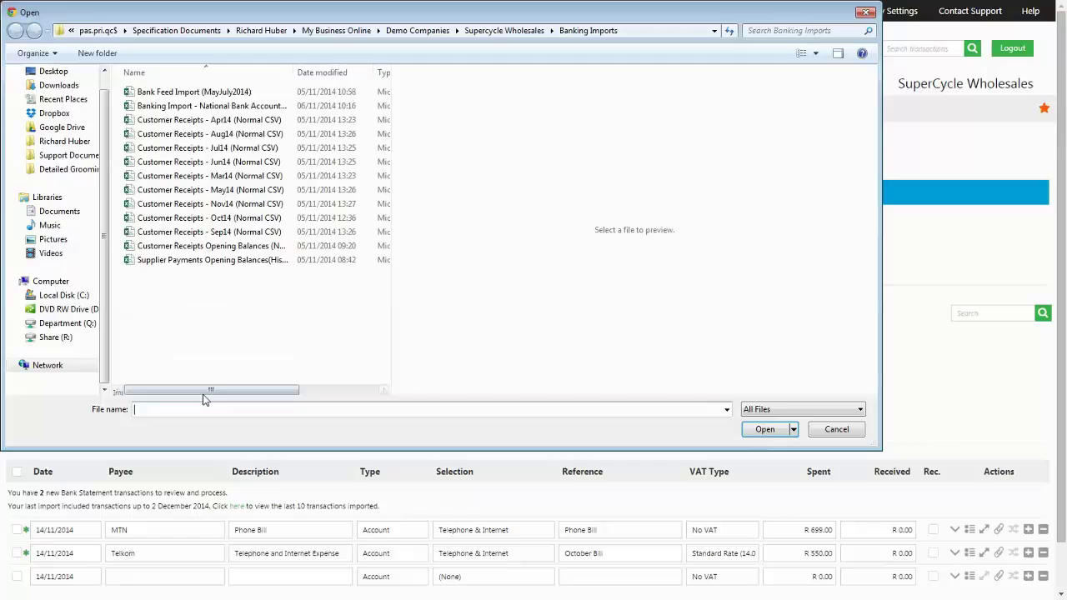
left_click(238, 106)
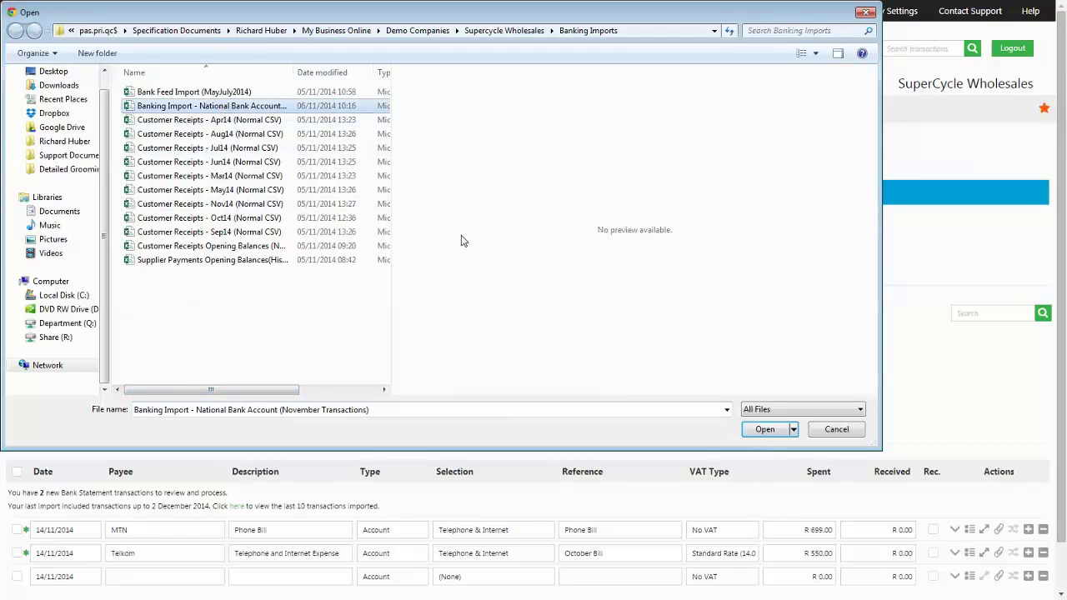
left_click(747, 429)
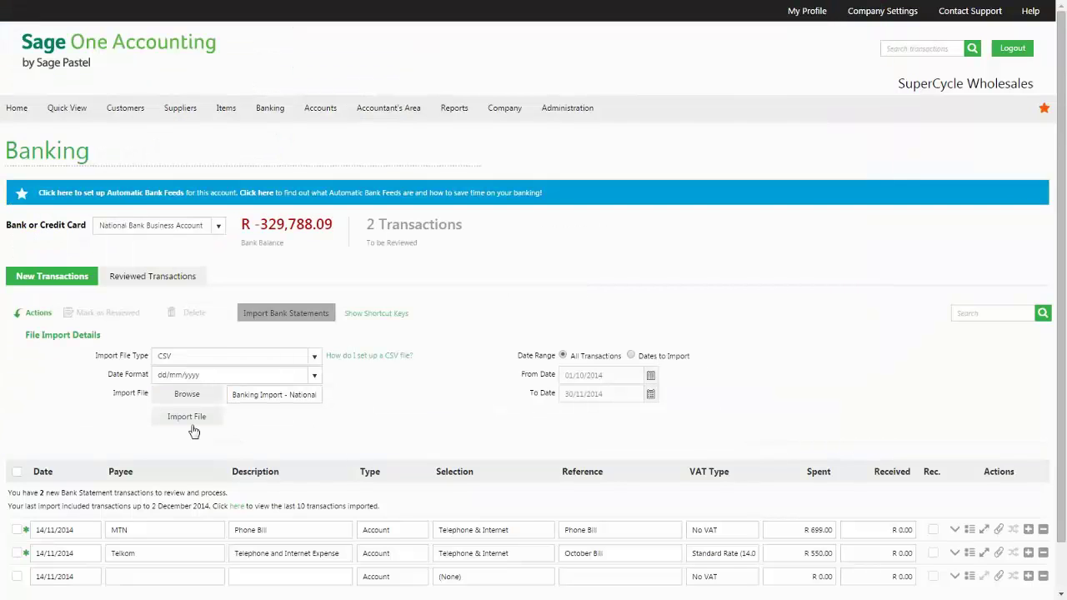
left_click(187, 425)
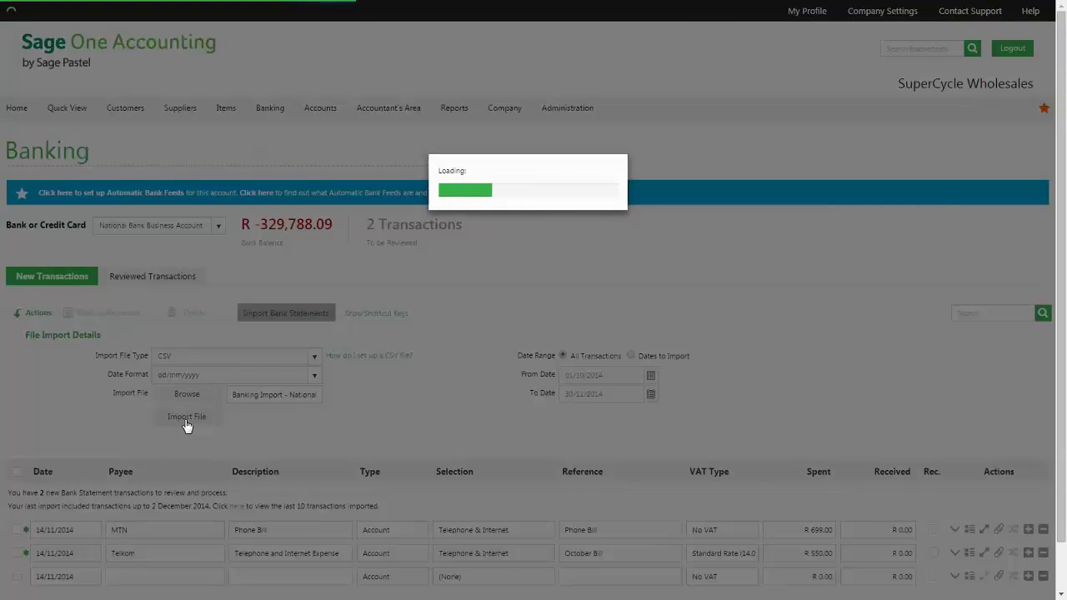
left_click(510, 83)
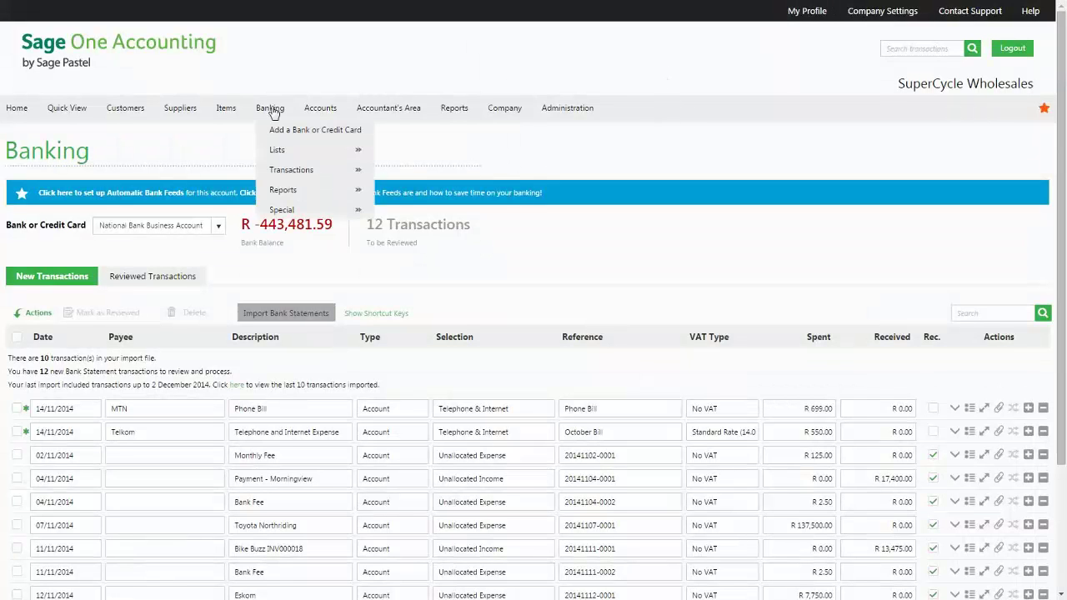
mouse_move(292, 150)
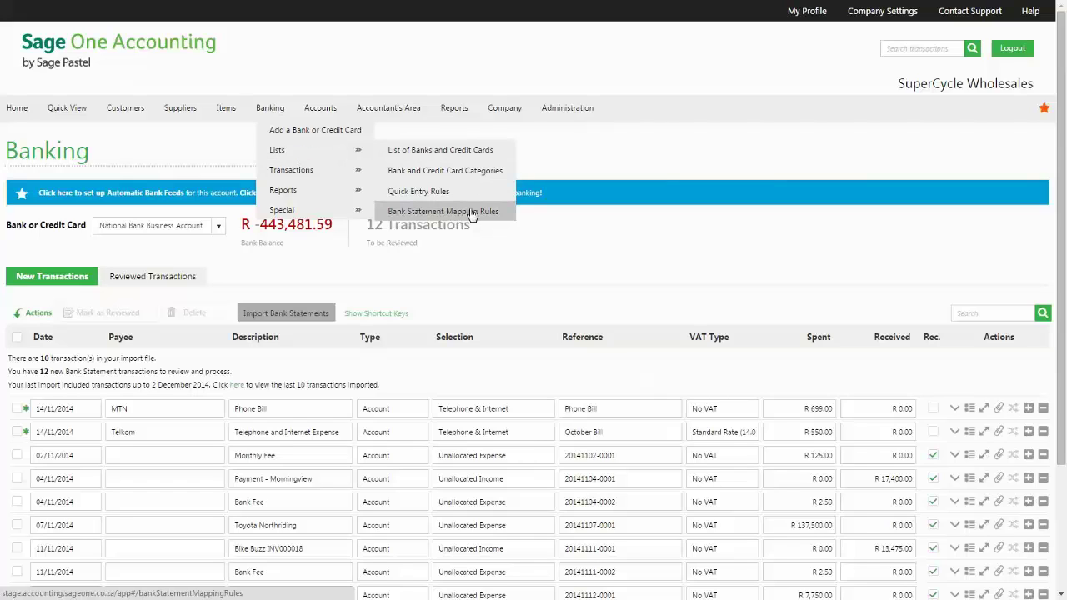
Step: Set the monthly fee row's payee to National Bank, account Bank Charges, standard-rate VAT
left_click(151, 457)
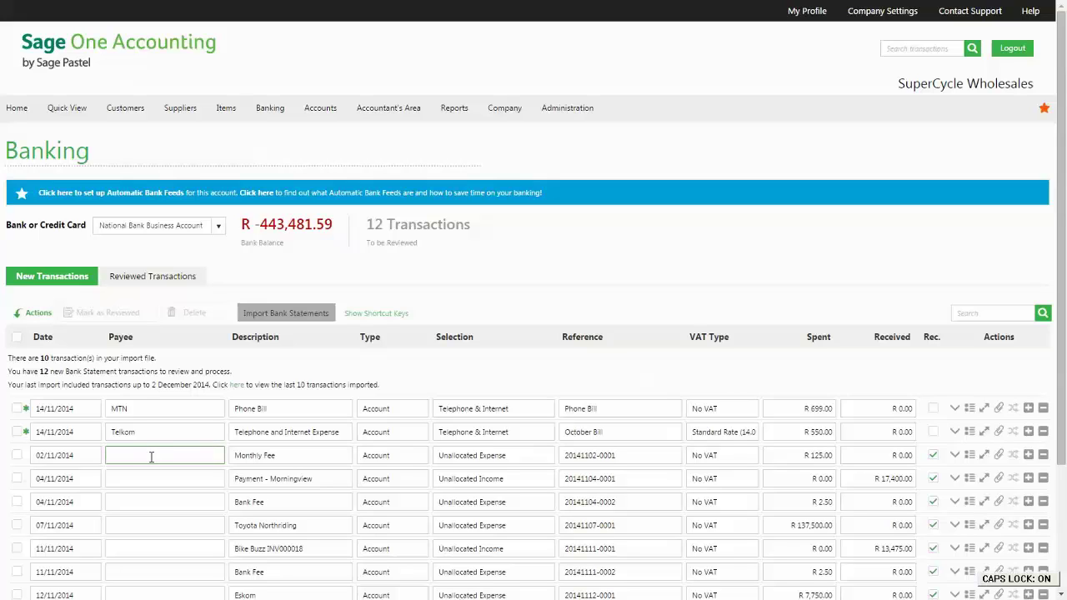
type("National Ba")
type("nk")
key("Tab")
key("Tab")
key("Tab")
type("b")
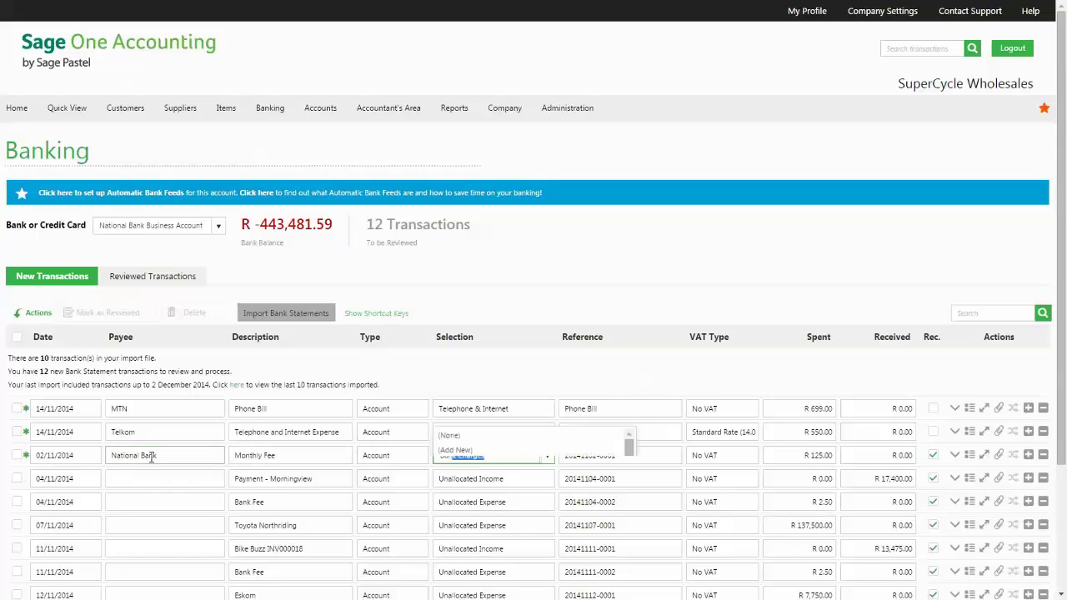
key("Tab")
key("Tab")
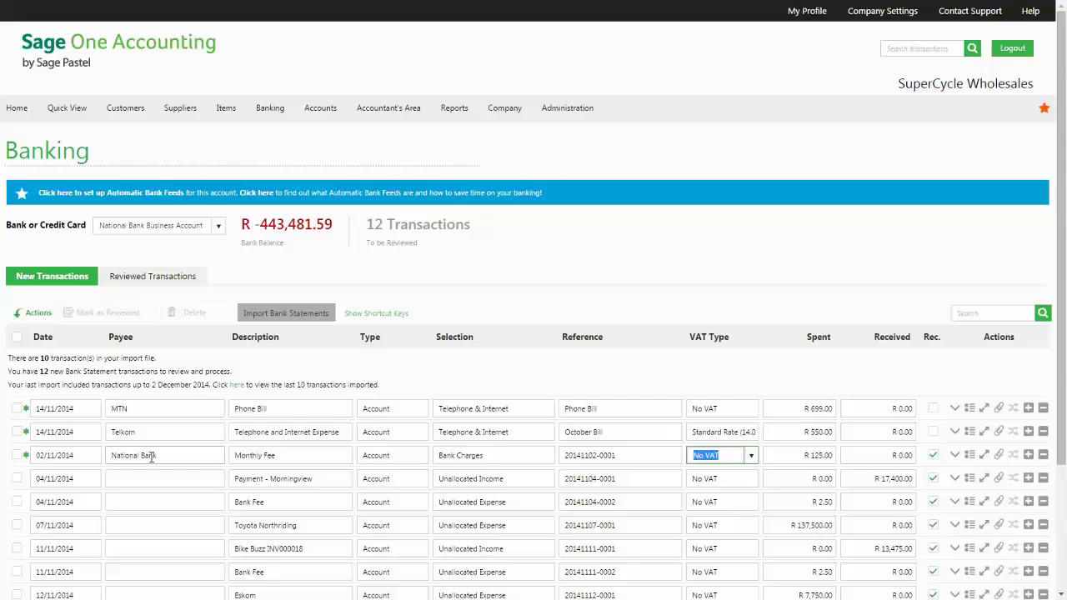
type("standard Rate (")
key("Tab")
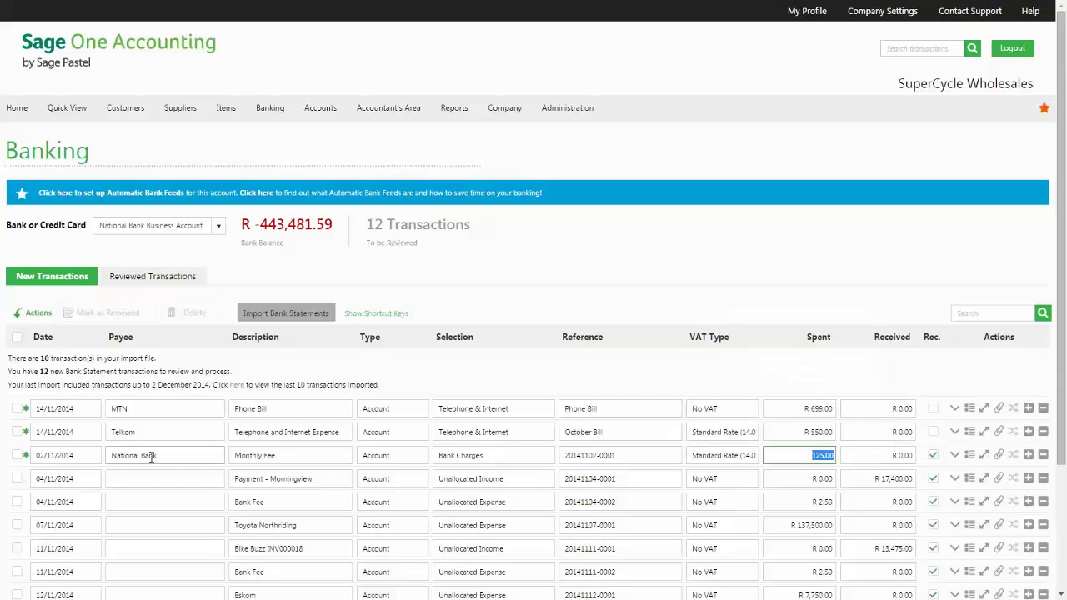
key("Tab")
key("Tab")
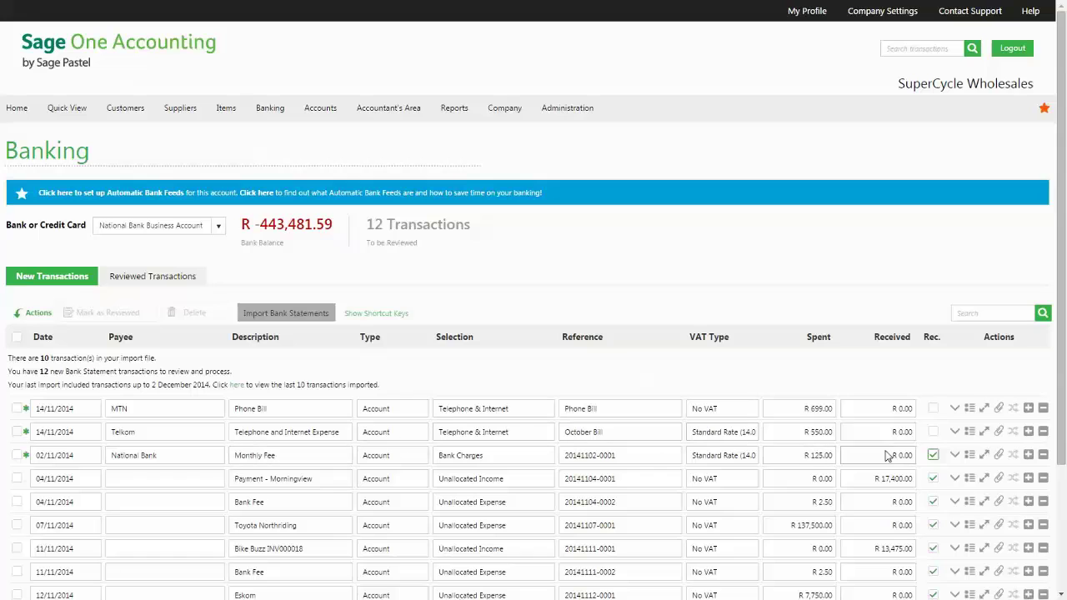
Step: Save a mapping rule matching 'Fee' with display description 'Bank Charges'
left_click(970, 455)
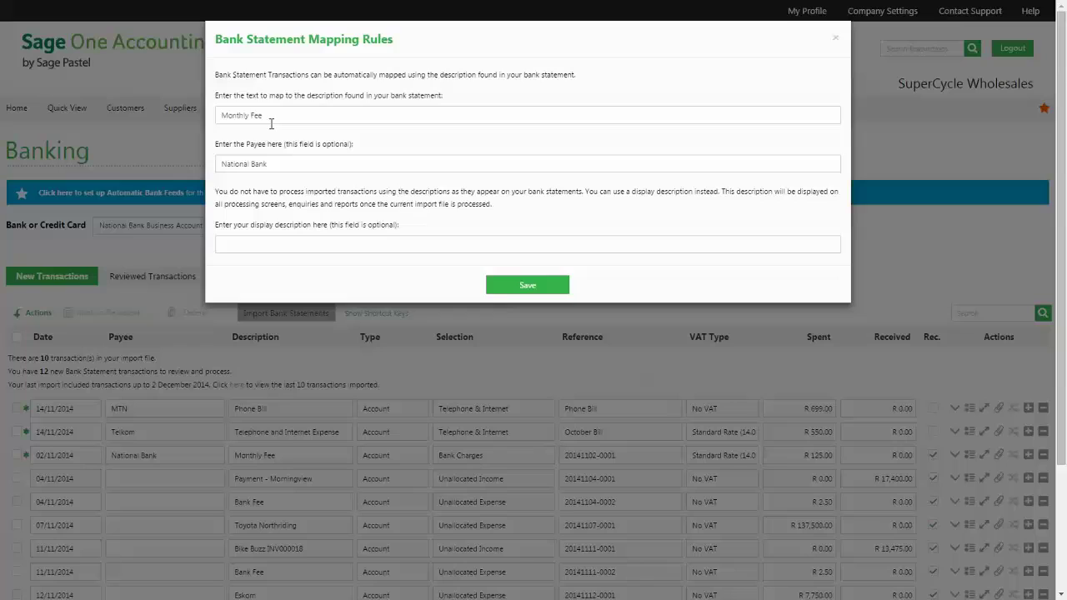
left_click(271, 123)
double_click(236, 115)
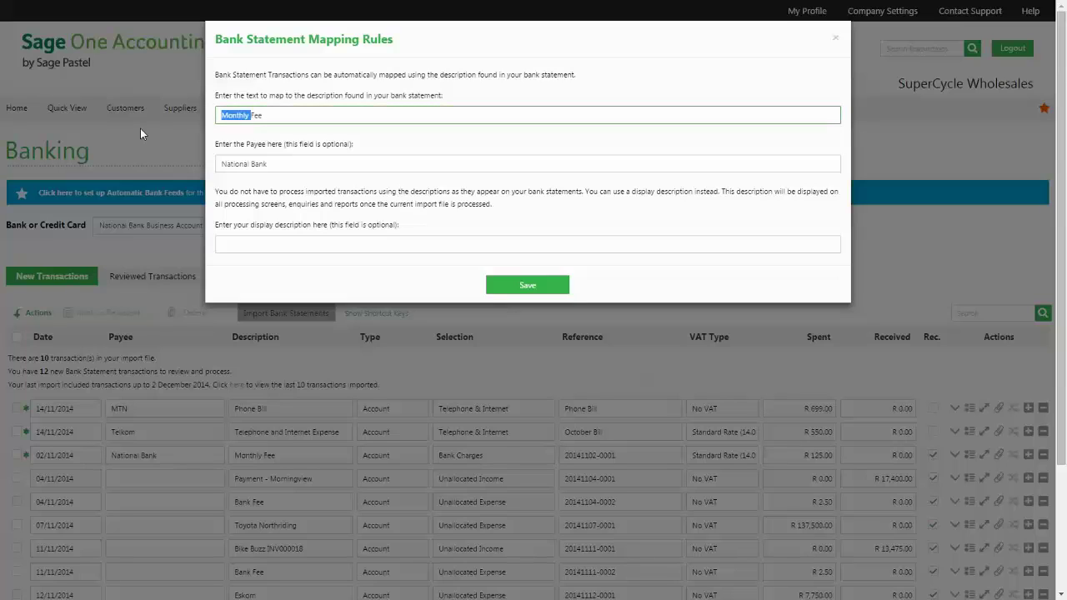
key("BackSpace")
key("Tab")
key("Tab")
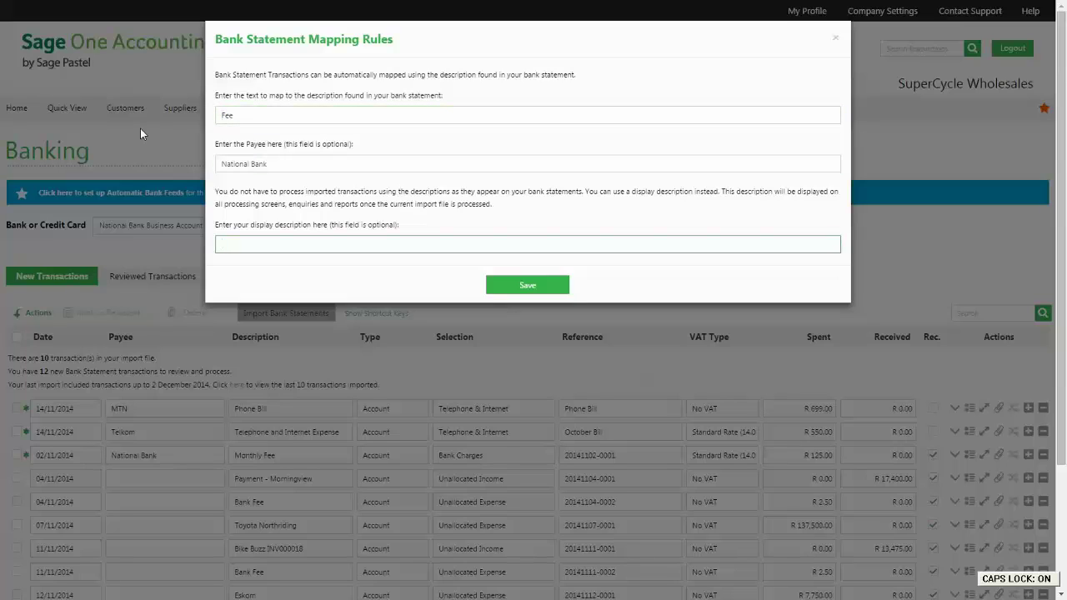
type("Bank Char")
type("ges")
left_click(500, 286)
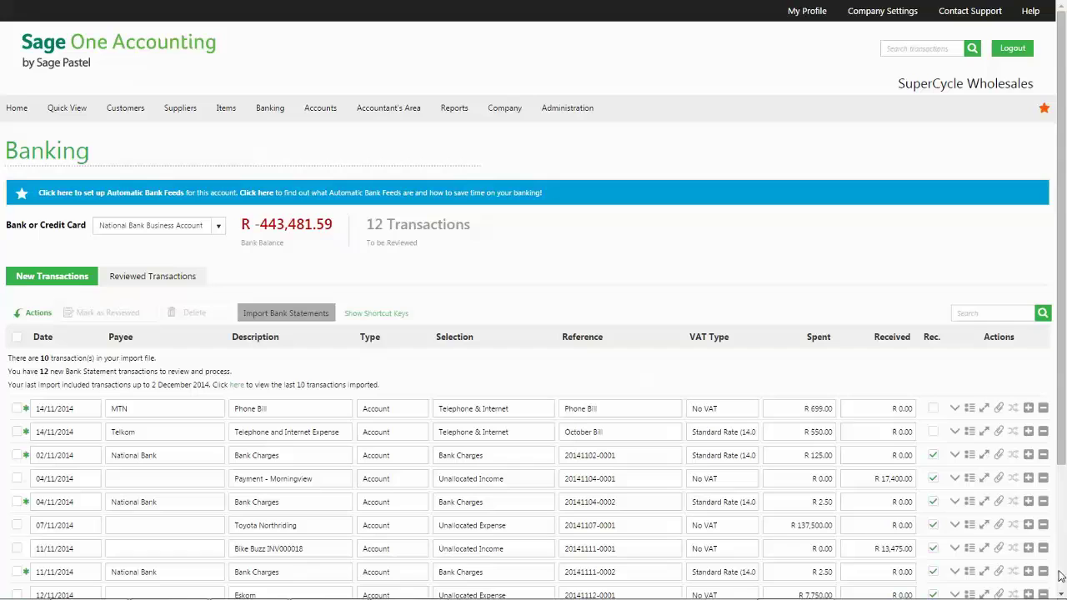
Step: Upload the MTN statement PDF as an attachment on the MTN phone bill row
left_click(999, 409)
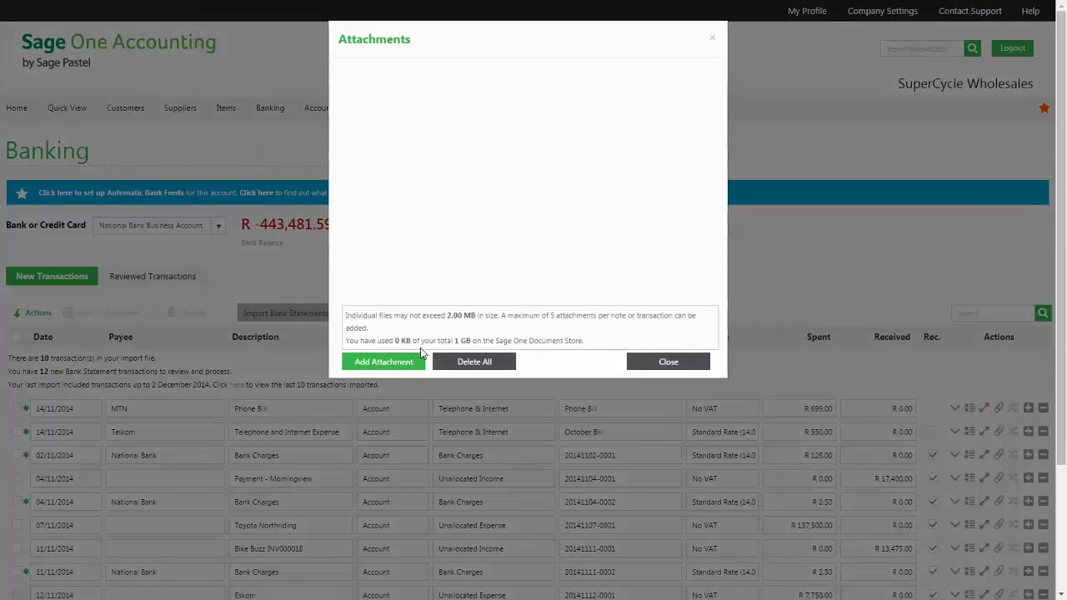
left_click(397, 365)
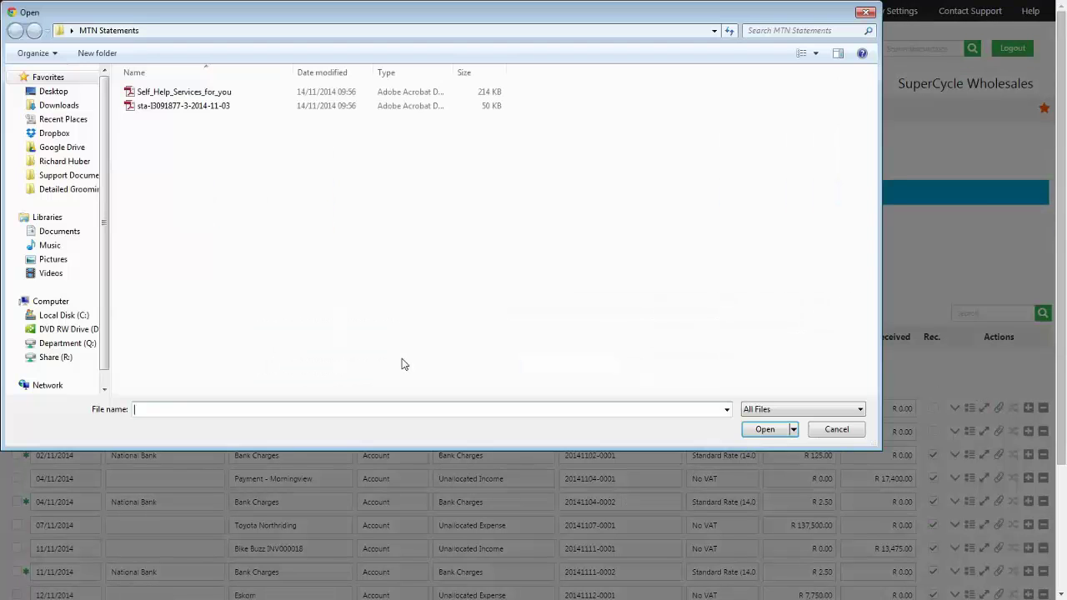
left_click(190, 111)
left_click(763, 429)
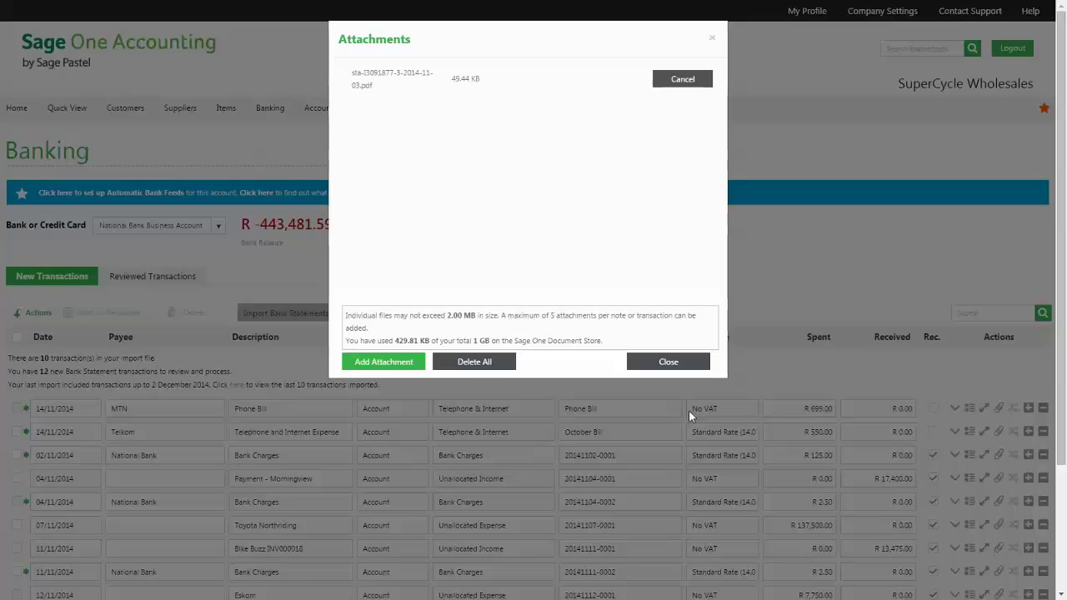
left_click(659, 363)
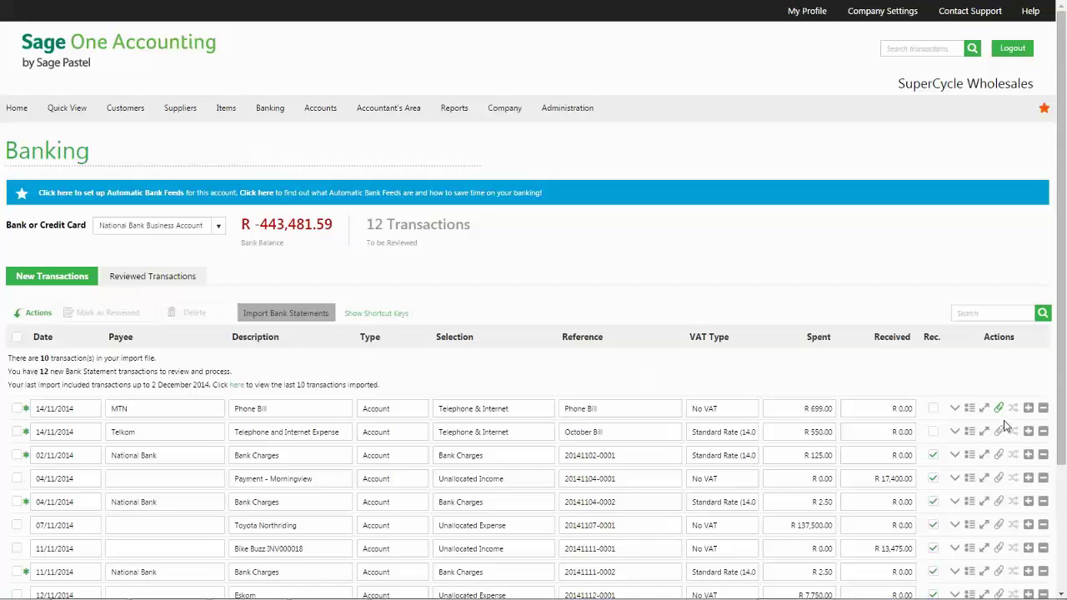
scroll(982, 377, "down", 2)
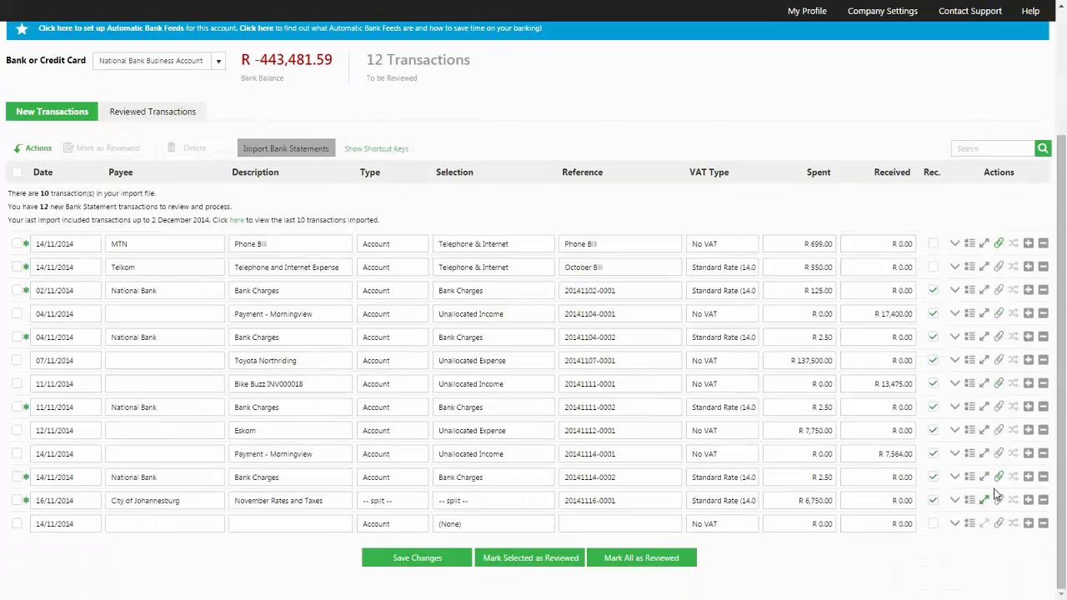
Step: Save the City of Johannesburg split (R5,500 rates and taxes, R1,250 refuse removal) and expand it
left_click(985, 502)
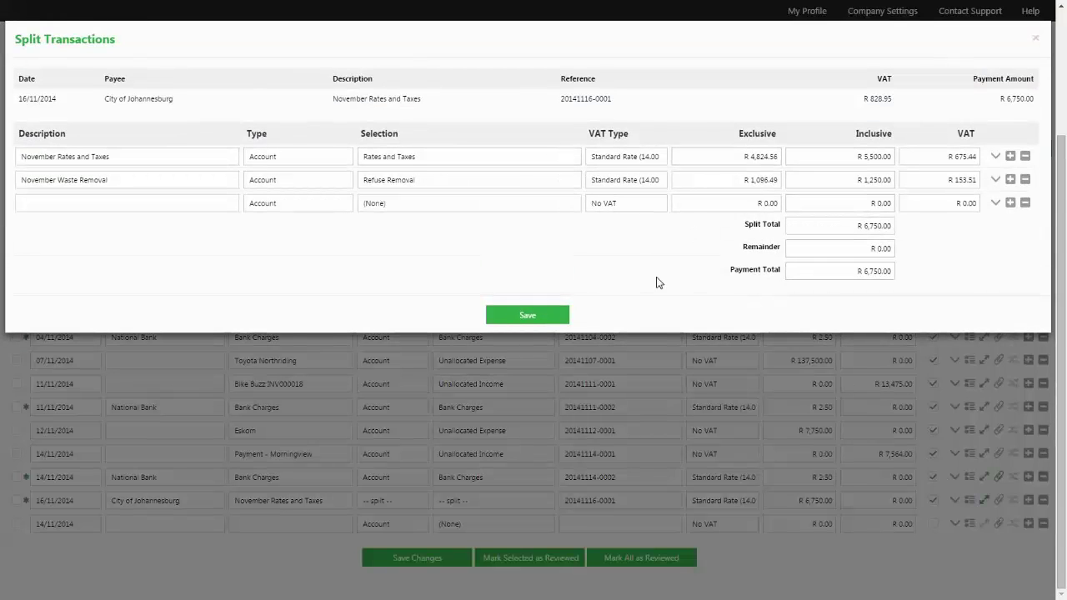
left_click(547, 318)
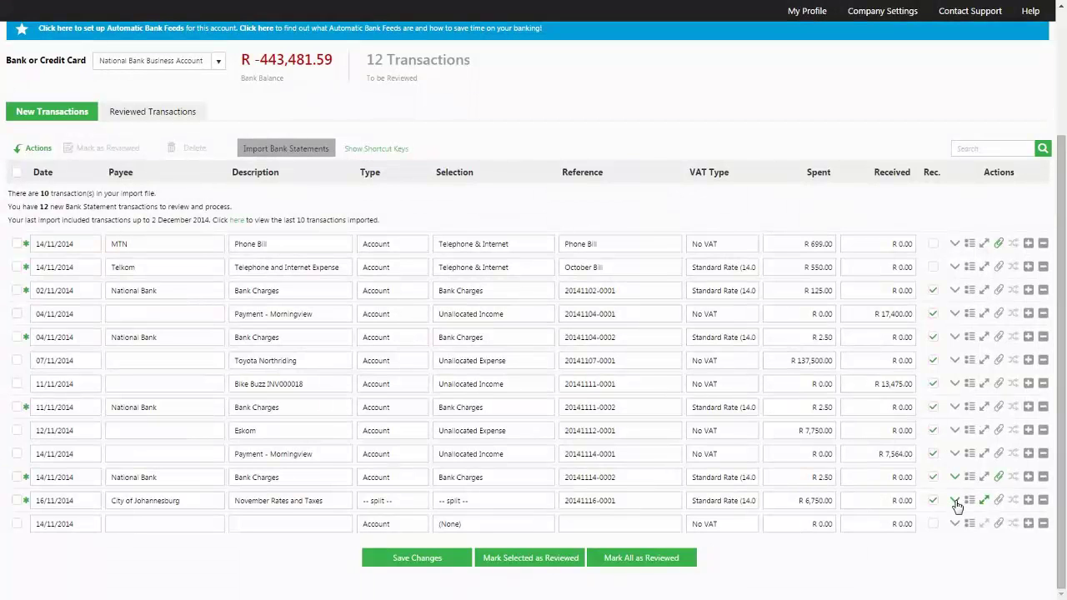
left_click(955, 500)
scroll(926, 480, "down", 3)
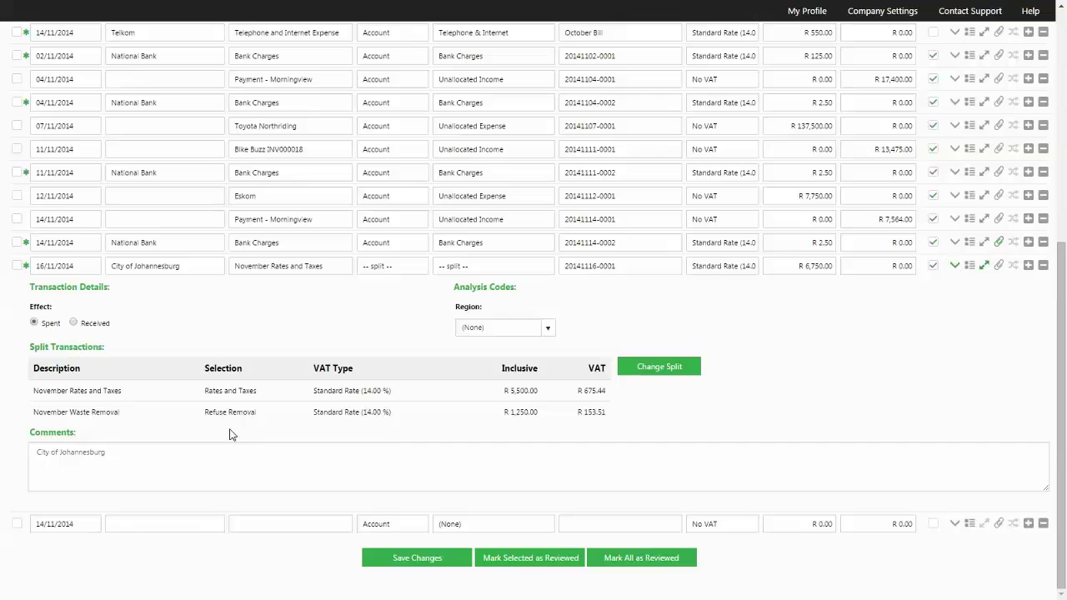
scroll(233, 435, "up", 3)
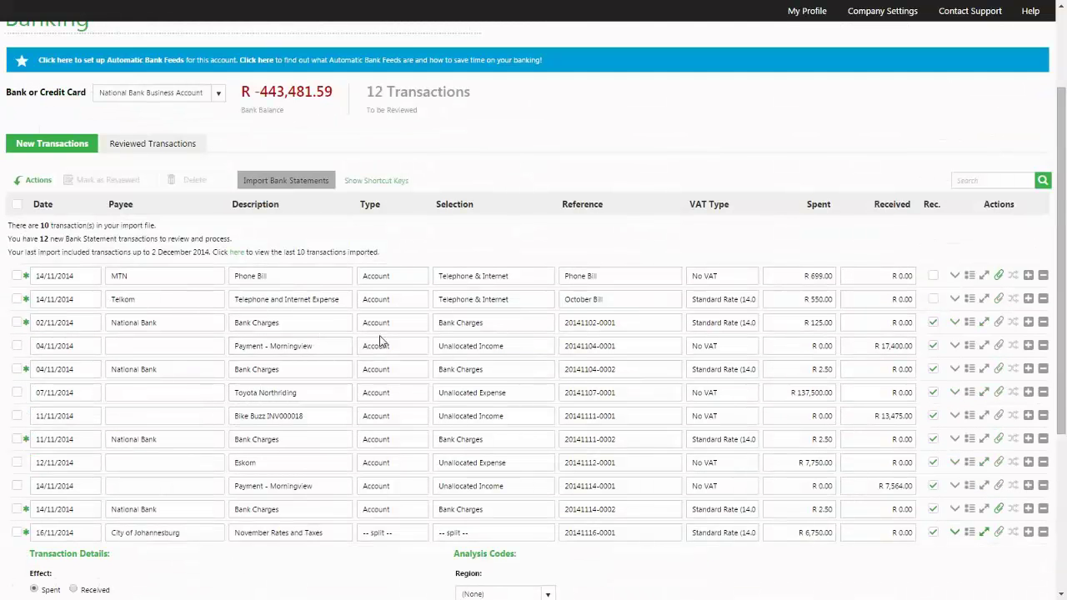
Step: Set the Morningview payment's type to Customer with Morningview Bicycles selected
left_click(418, 350)
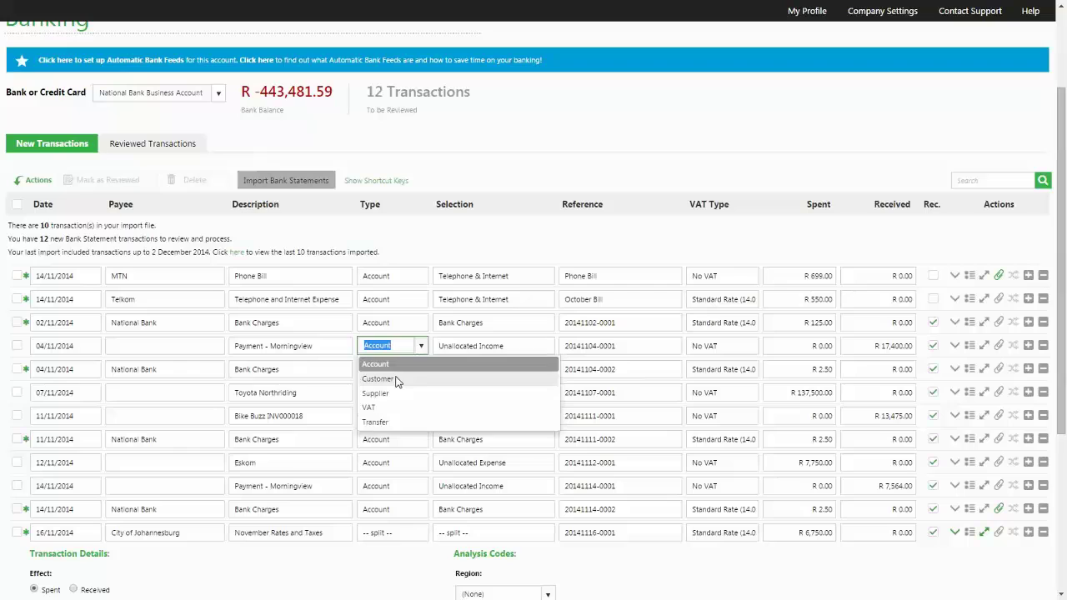
left_click(457, 378)
left_click(496, 347)
left_click(547, 346)
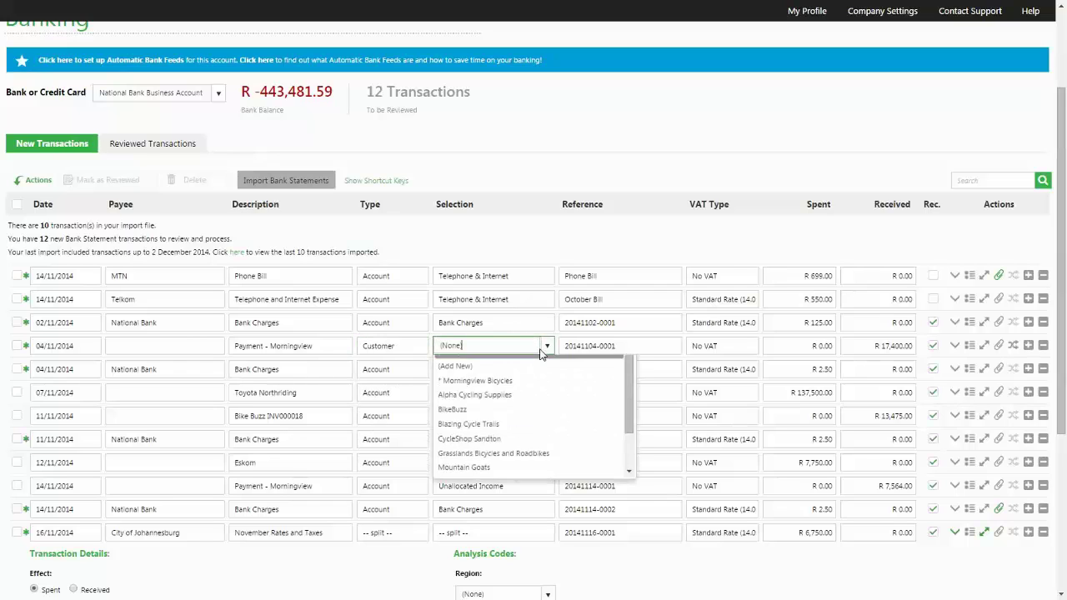
left_click(507, 392)
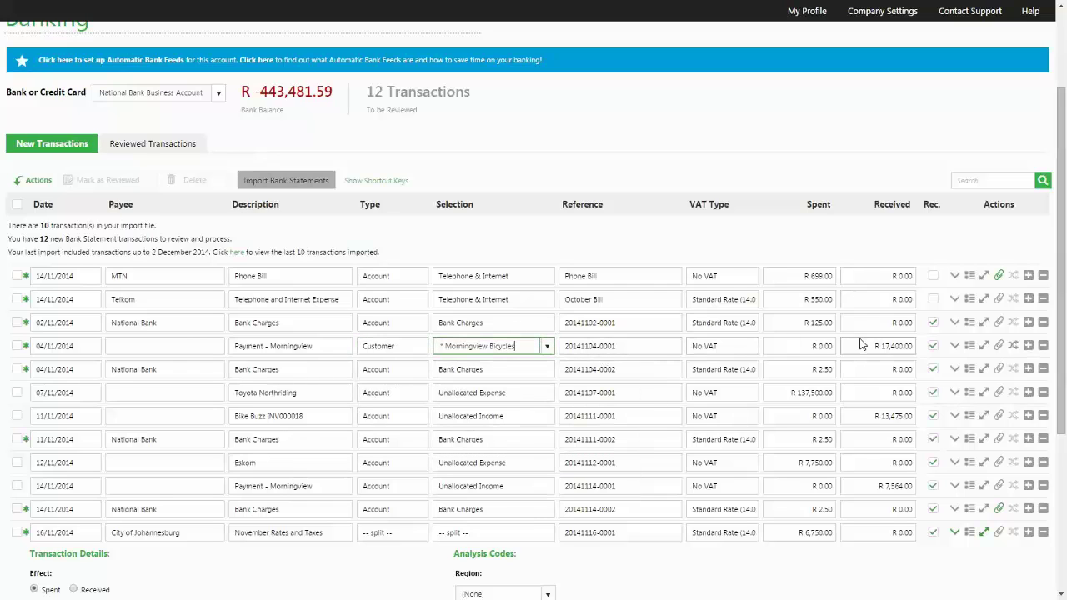
Step: Allocate the full R 17,400.00 to invoice INV0000092 and check the allocation
left_click(1014, 347)
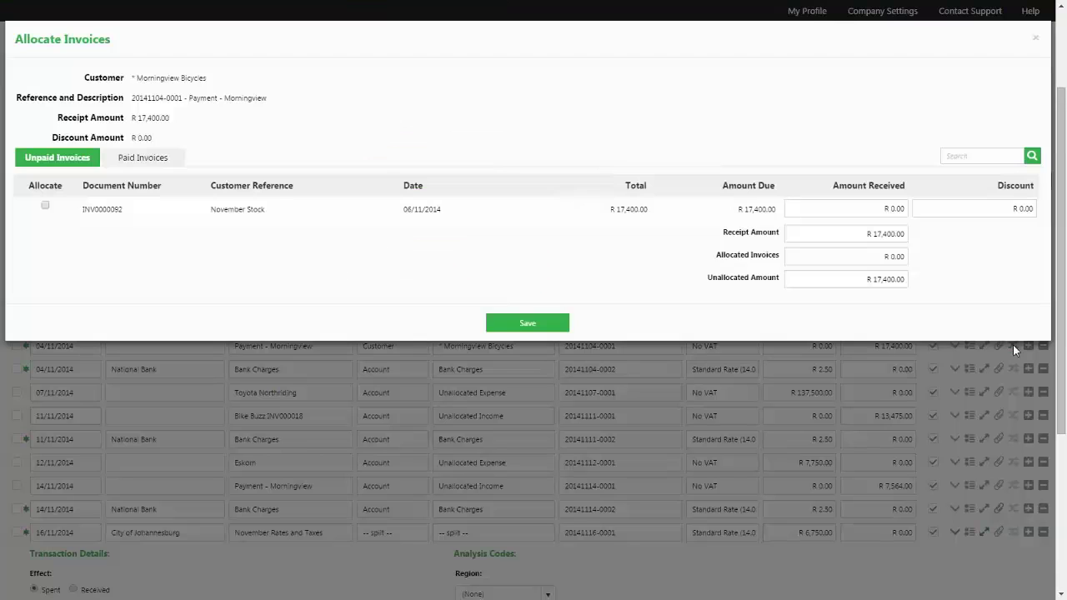
left_click(46, 205)
left_click(540, 327)
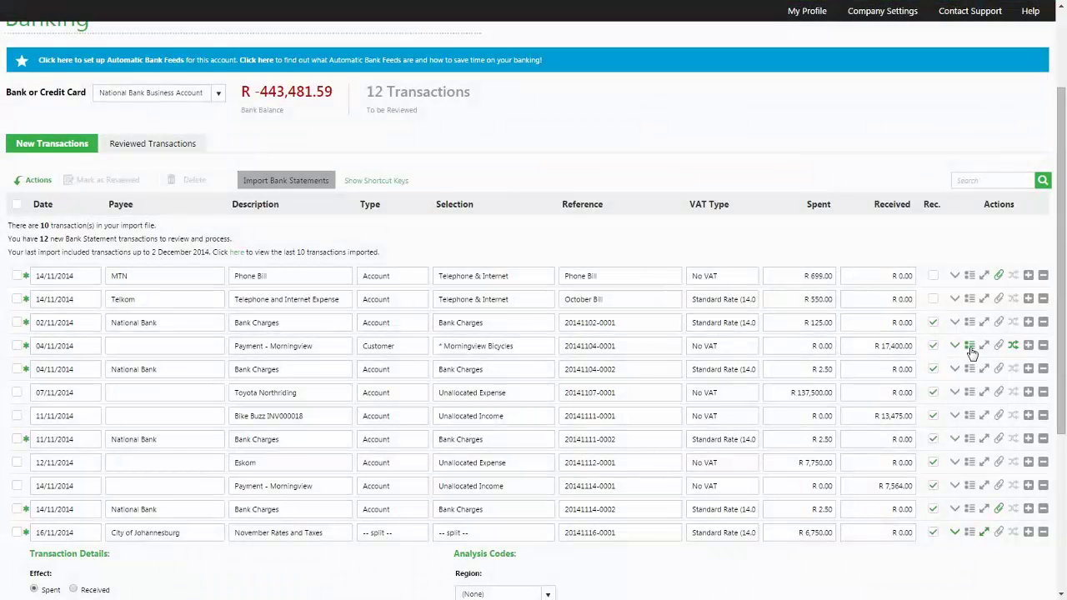
left_click(955, 345)
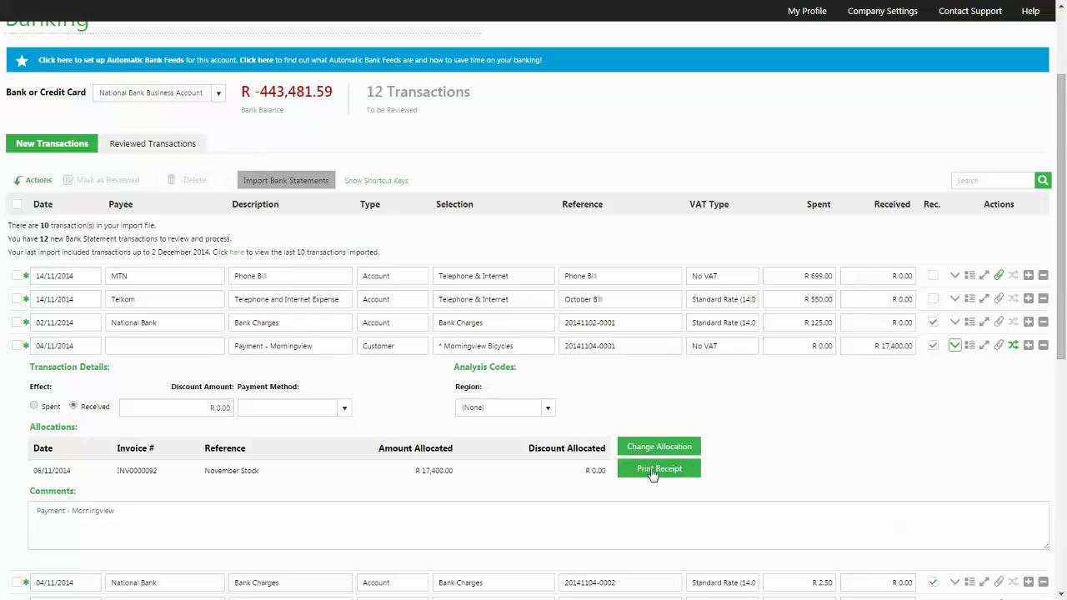
left_click(955, 346)
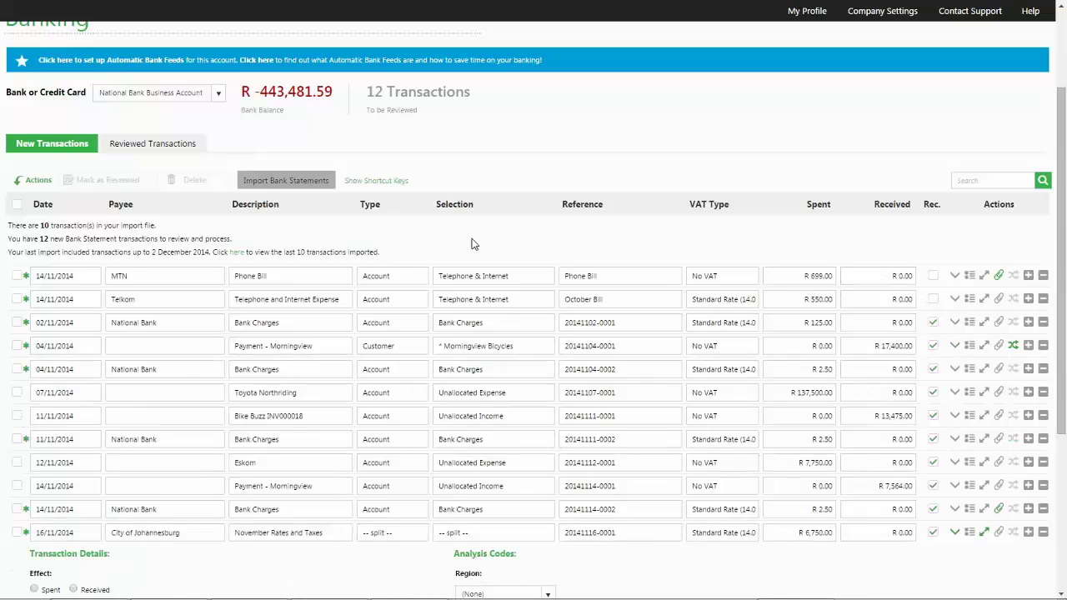
Step: Mark the eight processed rows reviewed: MTN, Telkom, four bank charges, Morningview, City of Johannesburg
left_click(17, 276)
left_click(18, 299)
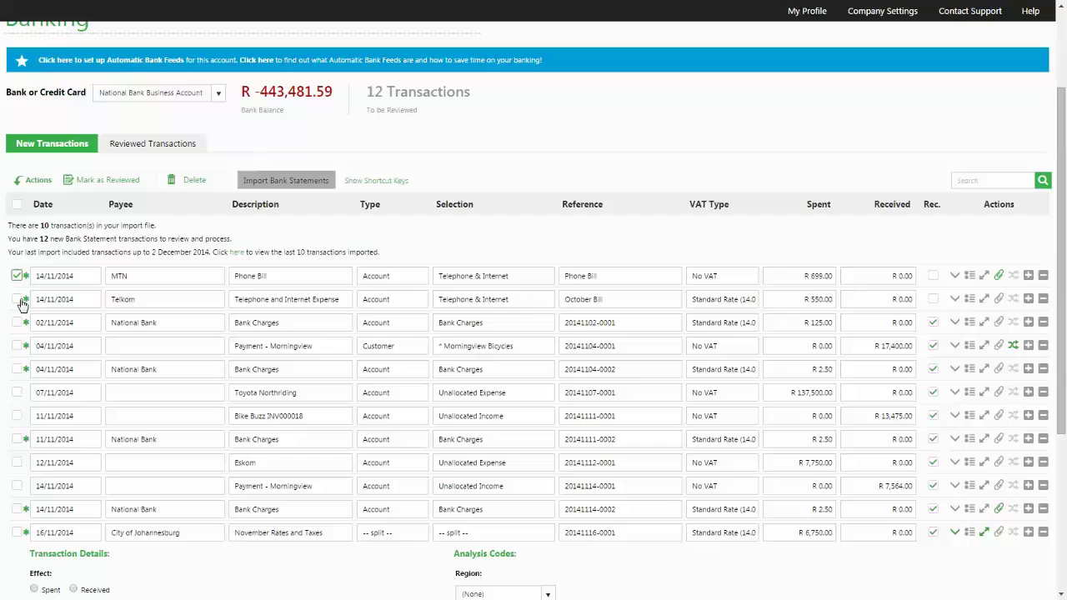
left_click(17, 323)
left_click(17, 346)
left_click(17, 370)
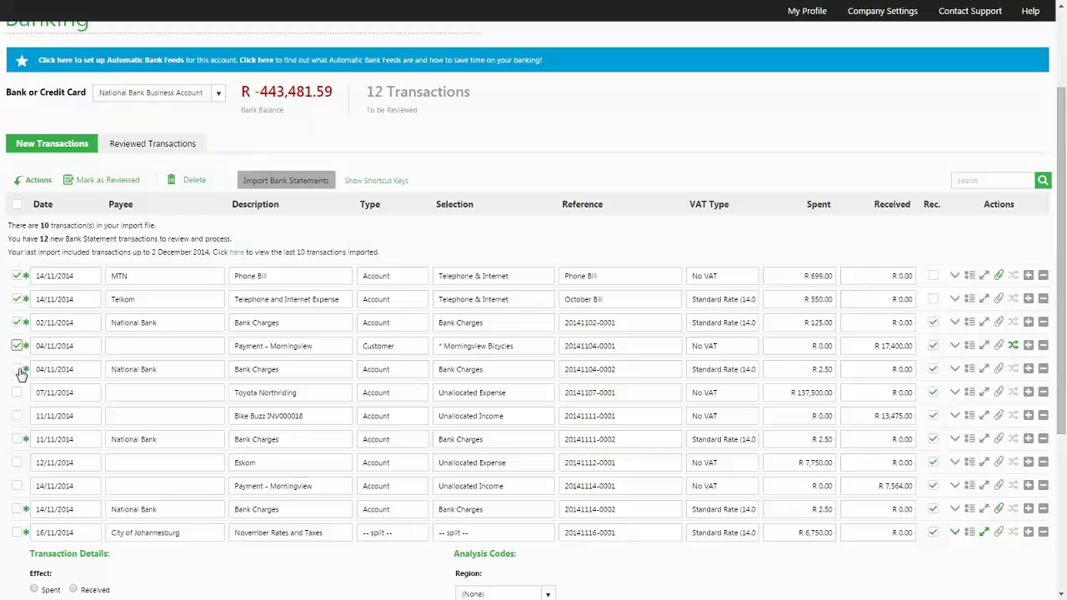
left_click(17, 440)
left_click(17, 510)
left_click(17, 533)
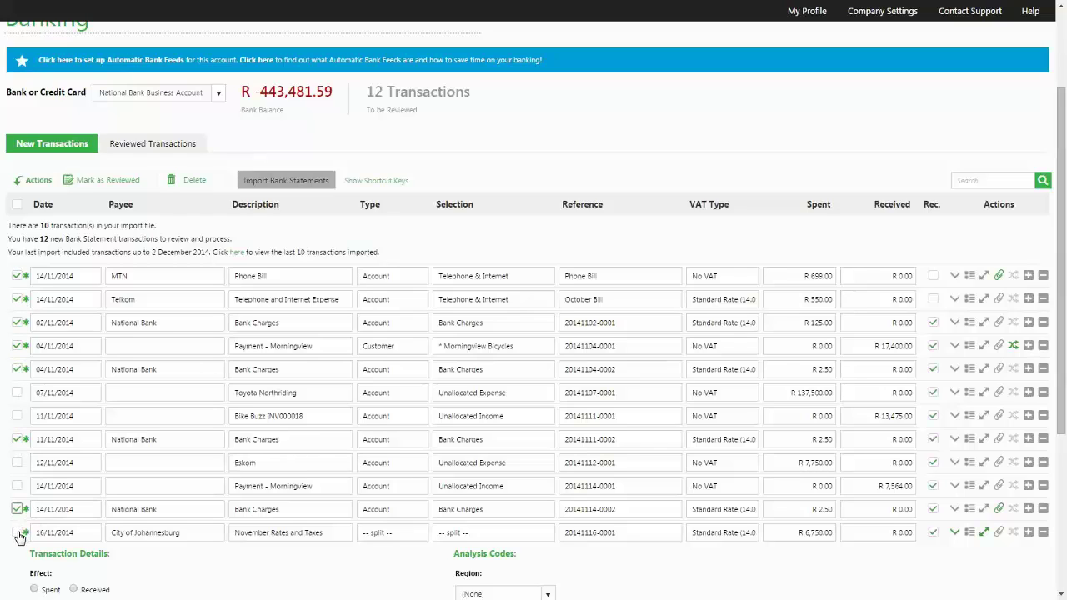
left_click(106, 190)
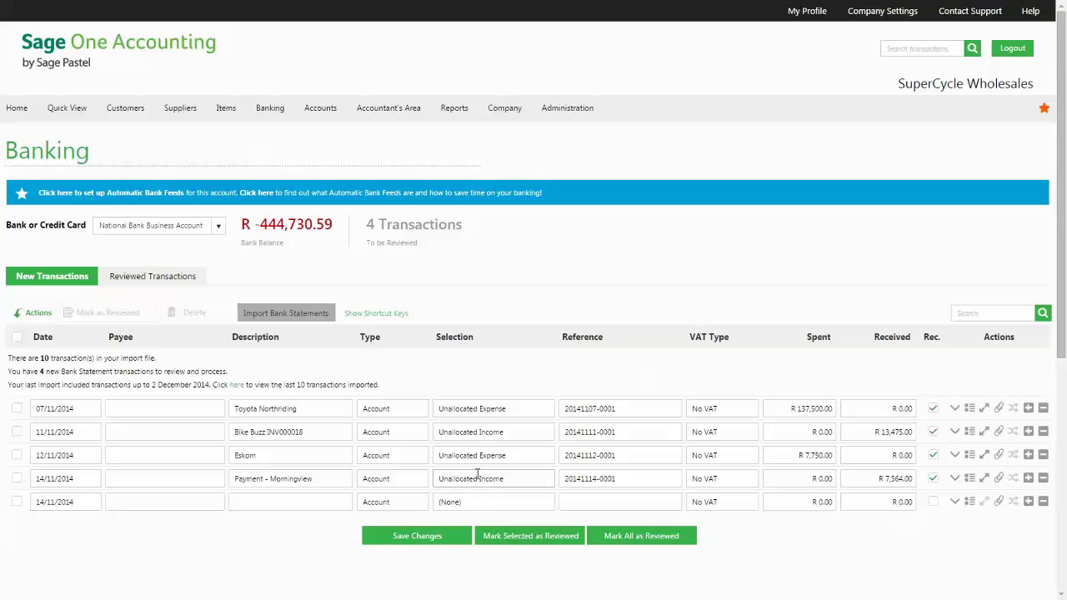
Step: Open Reviewed Transactions, sort by Type and search for 'National Bank'
left_click(161, 281)
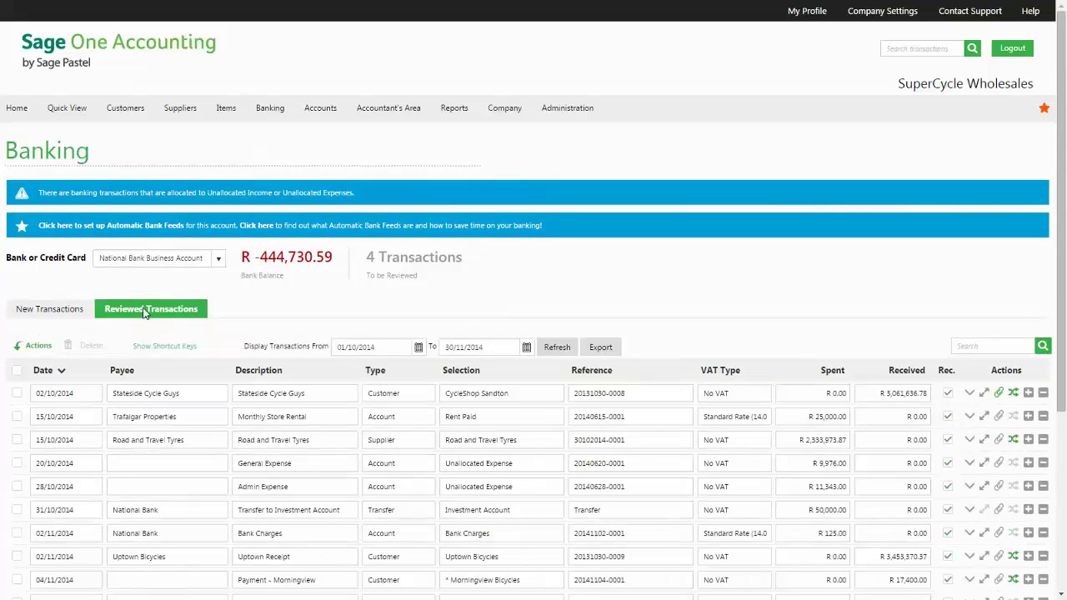
left_click(384, 380)
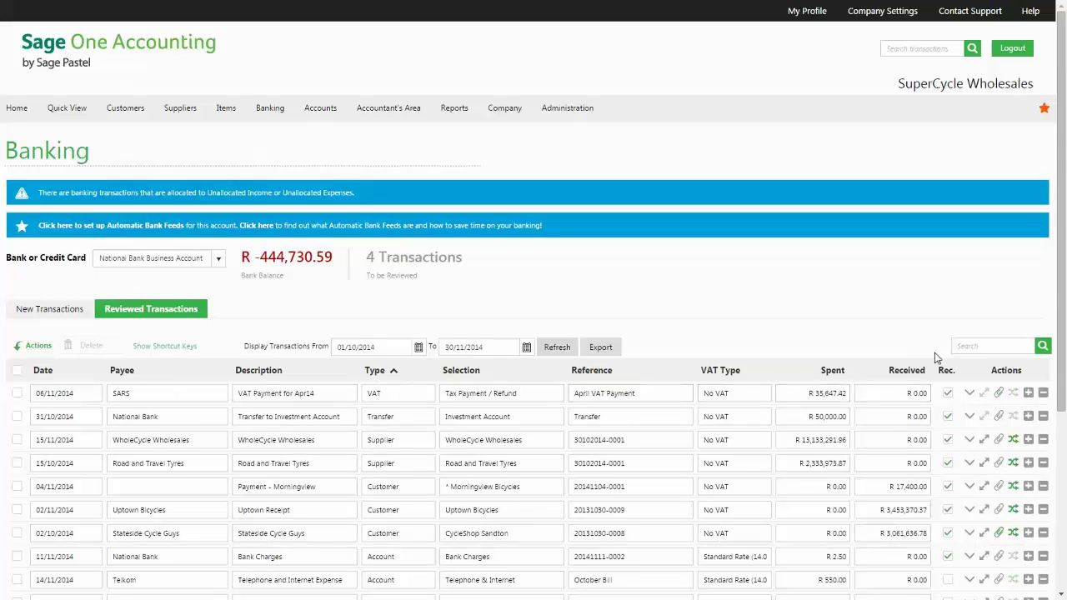
left_click(963, 346)
type("National Bank")
left_click(1042, 346)
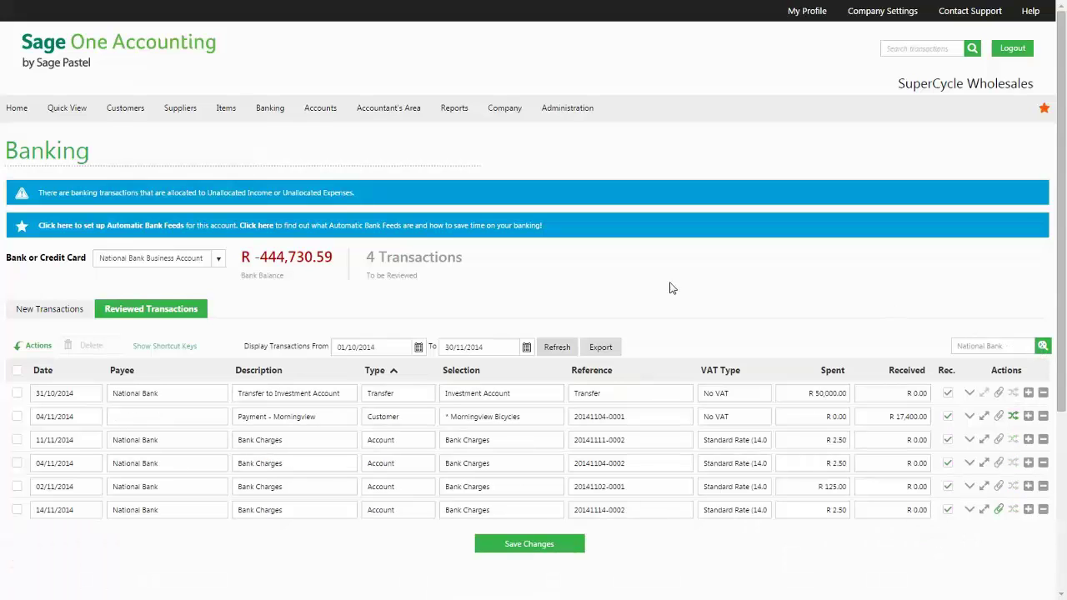
Step: View and close the shortcut keys list, then clear the search to show all entries
left_click(175, 348)
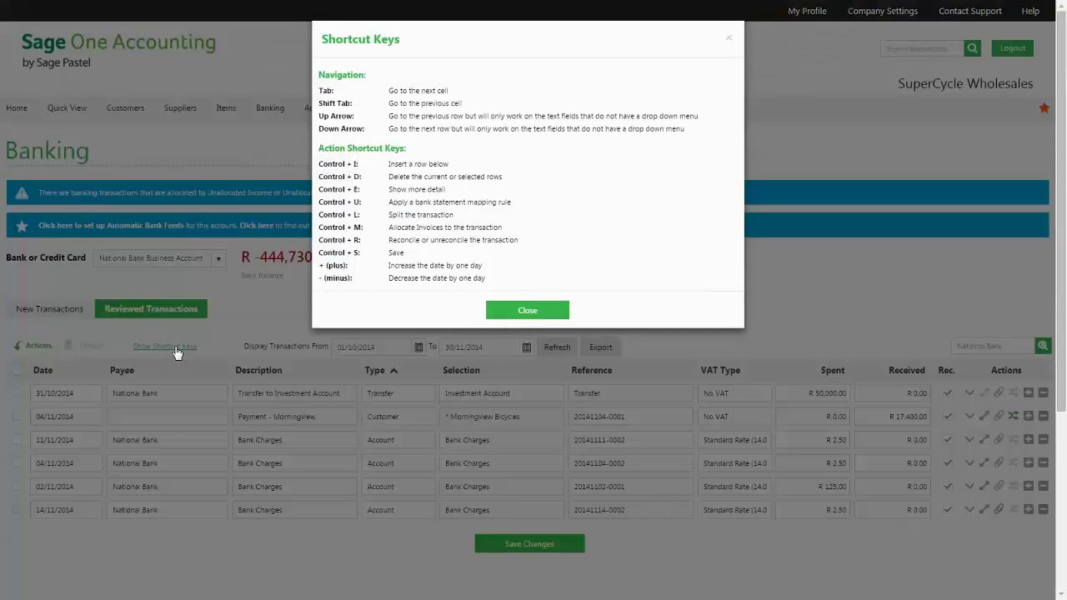
left_click(519, 316)
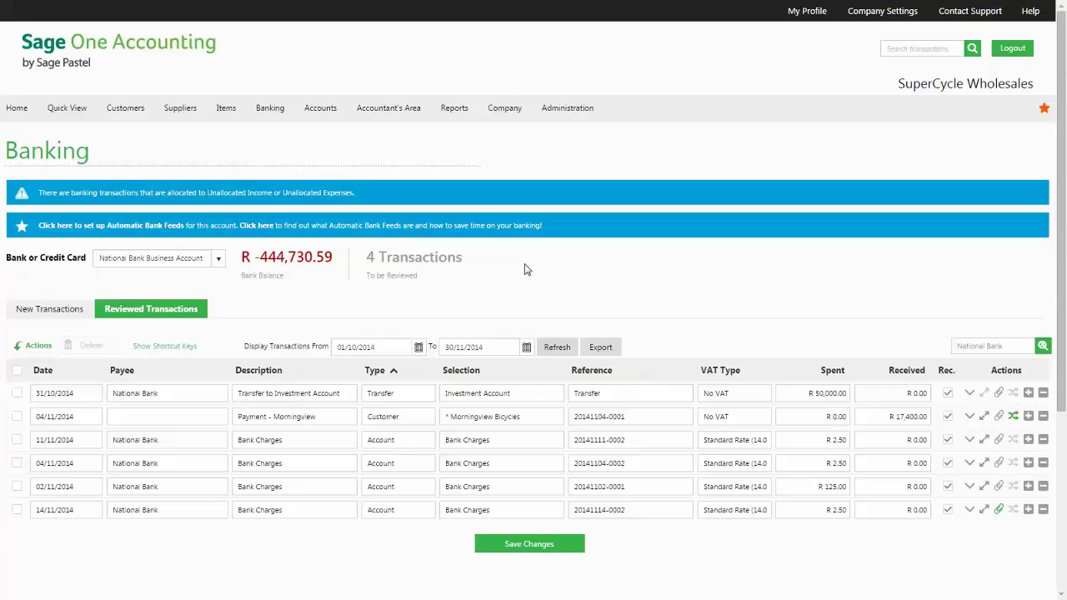
left_click(1041, 347)
scroll(562, 317, "down", 5)
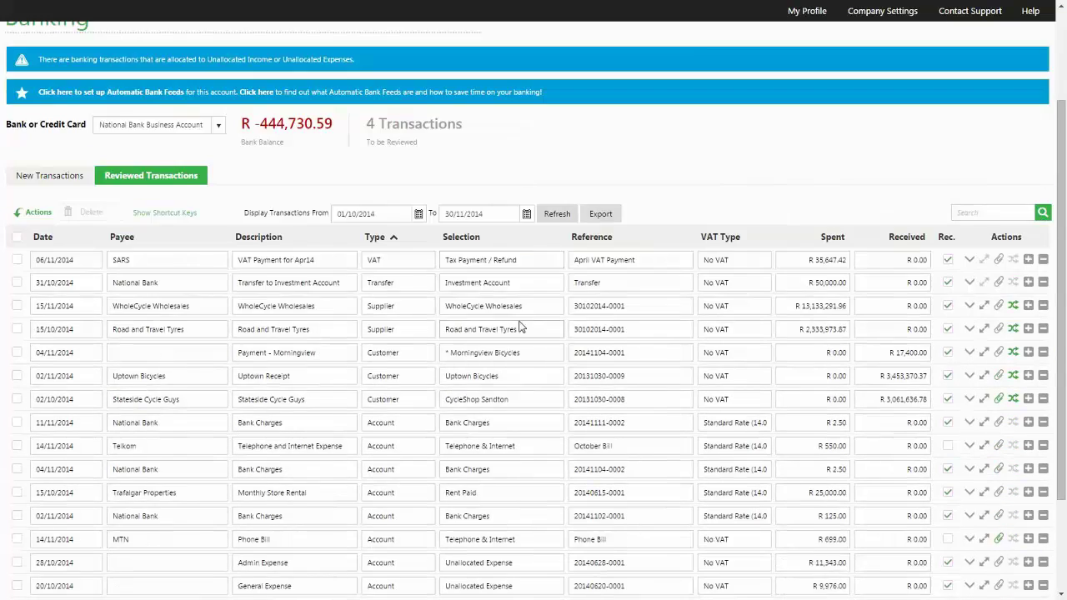